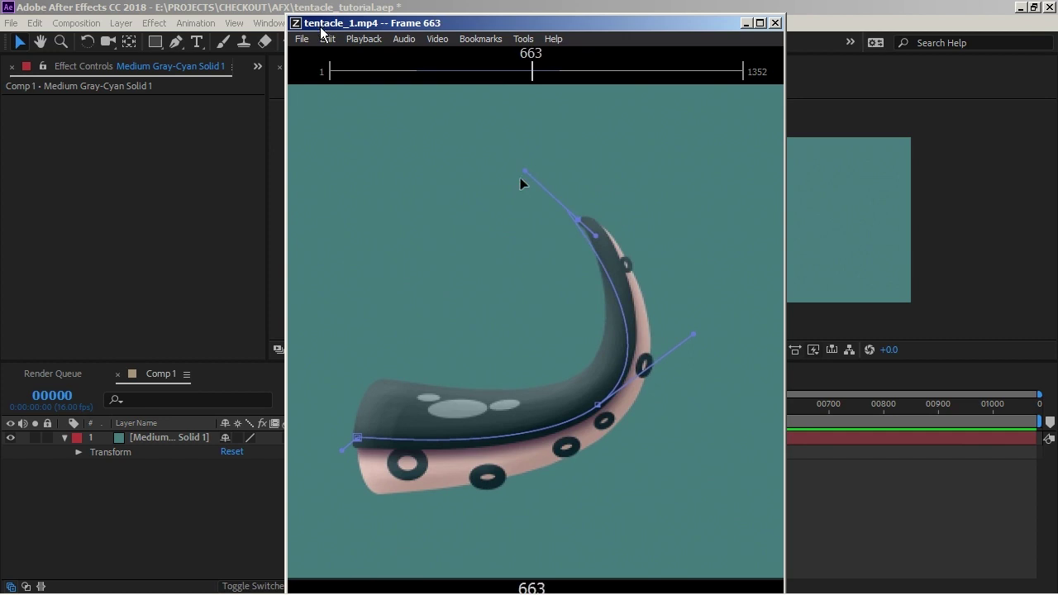
Close the reference clip player and add a new shape layer to the composition
{"action": "key", "text": "alt+F4"}
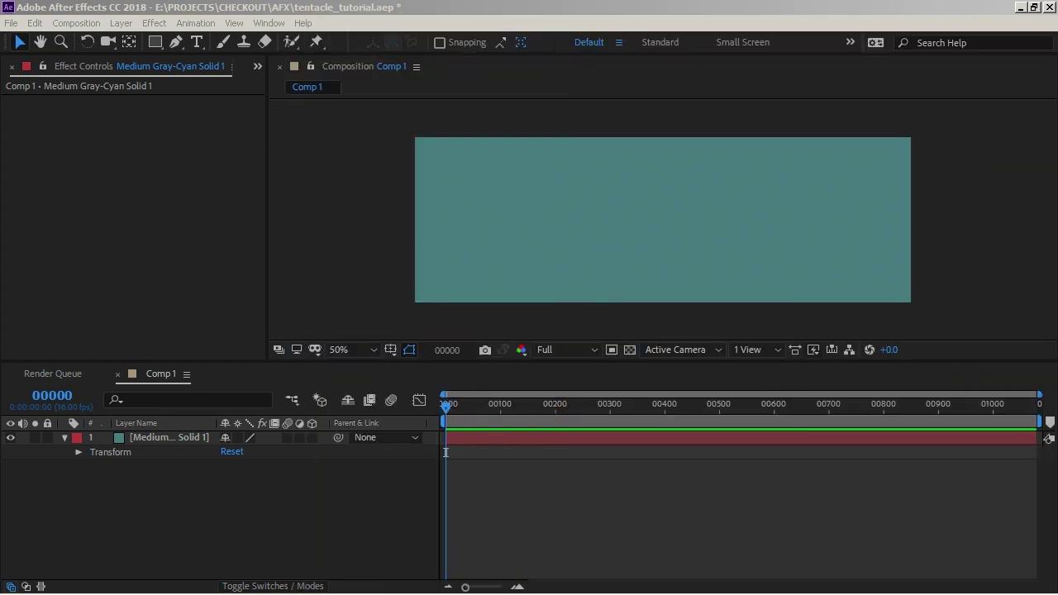
{"action": "left_click", "coordinate": [453, 15]}
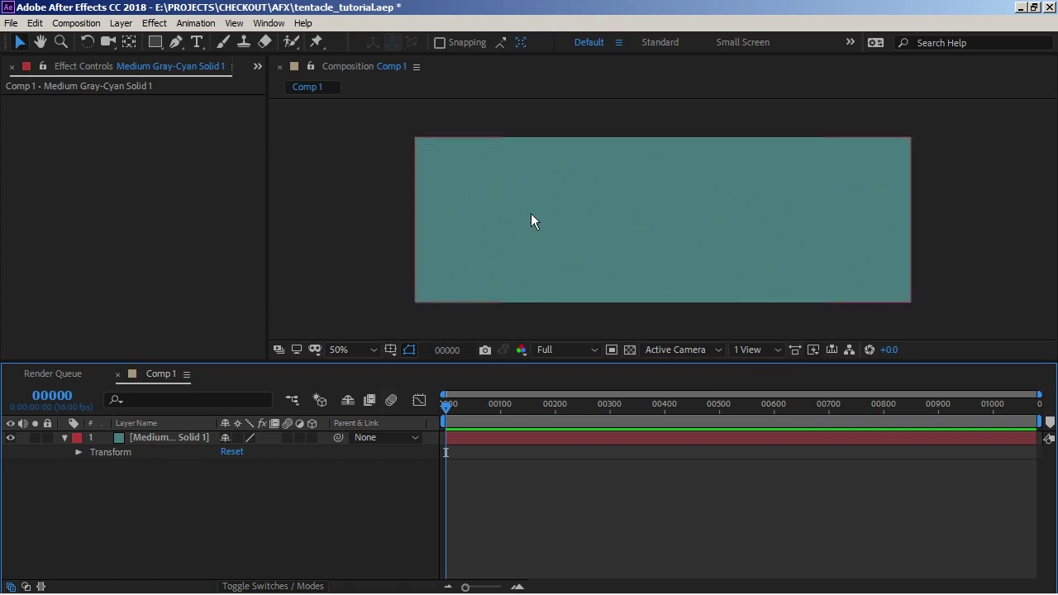
{"action": "right_click", "coordinate": [170, 479]}
{"action": "mouse_move", "coordinate": [236, 323]}
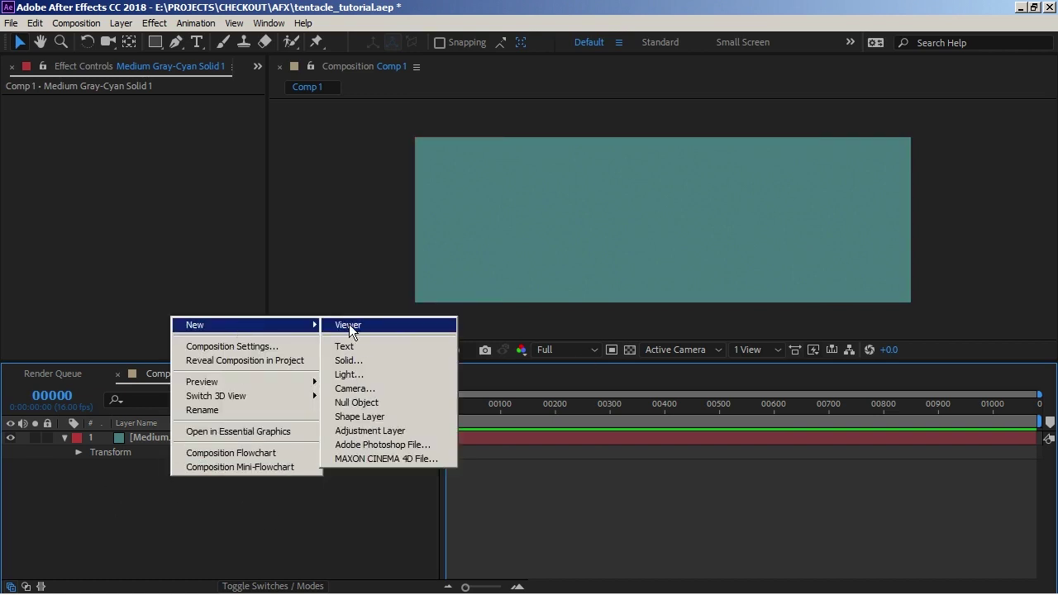
{"action": "left_click", "coordinate": [364, 416]}
Add Path 1 to the shape layer and draw a three-point curving path across the solid
{"action": "left_click", "coordinate": [63, 438]}
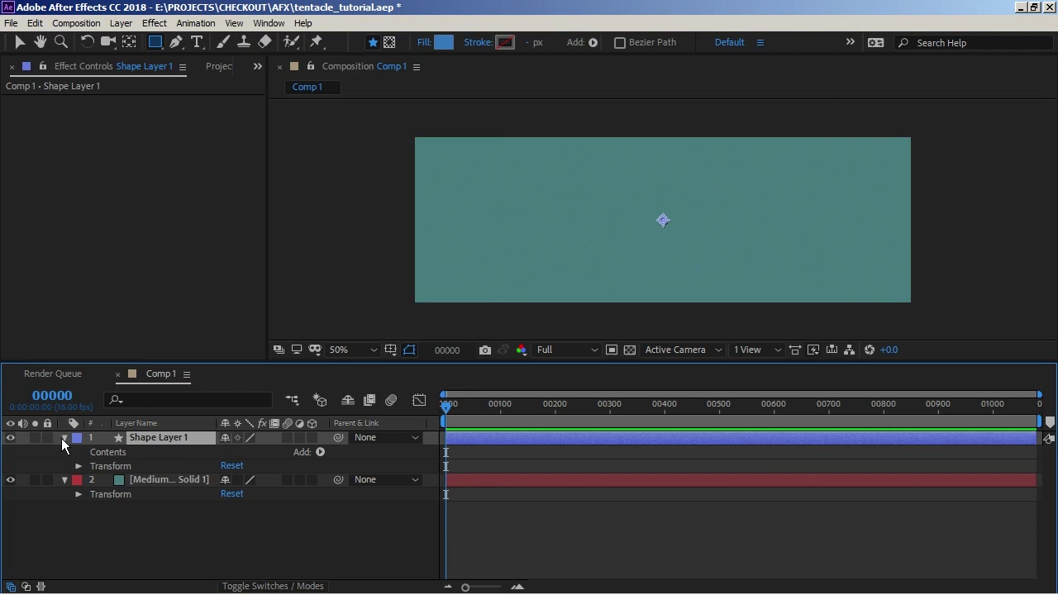
{"action": "left_click", "coordinate": [320, 453]}
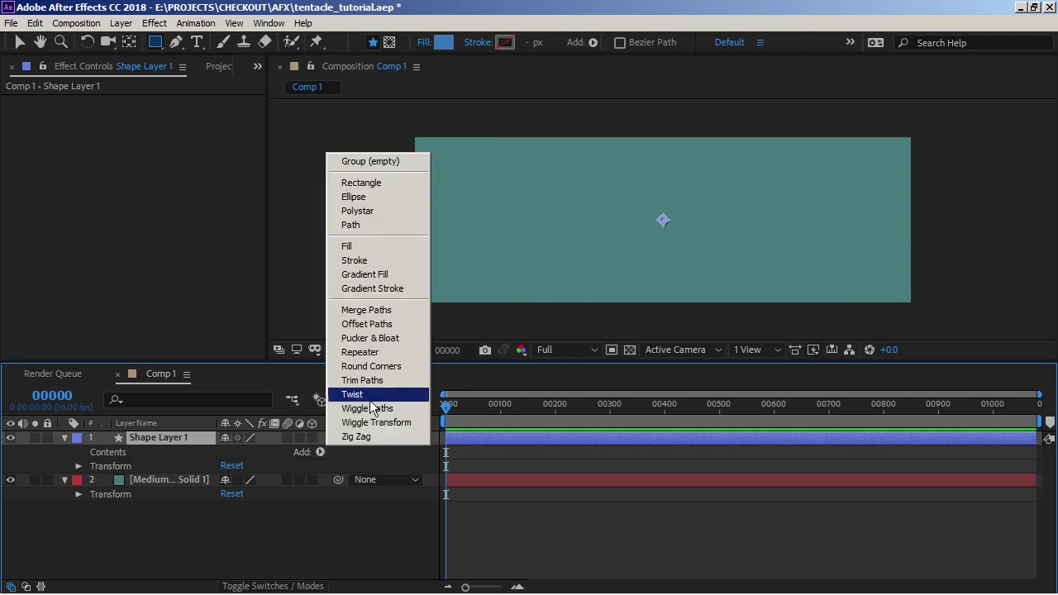
{"action": "left_click", "coordinate": [350, 225]}
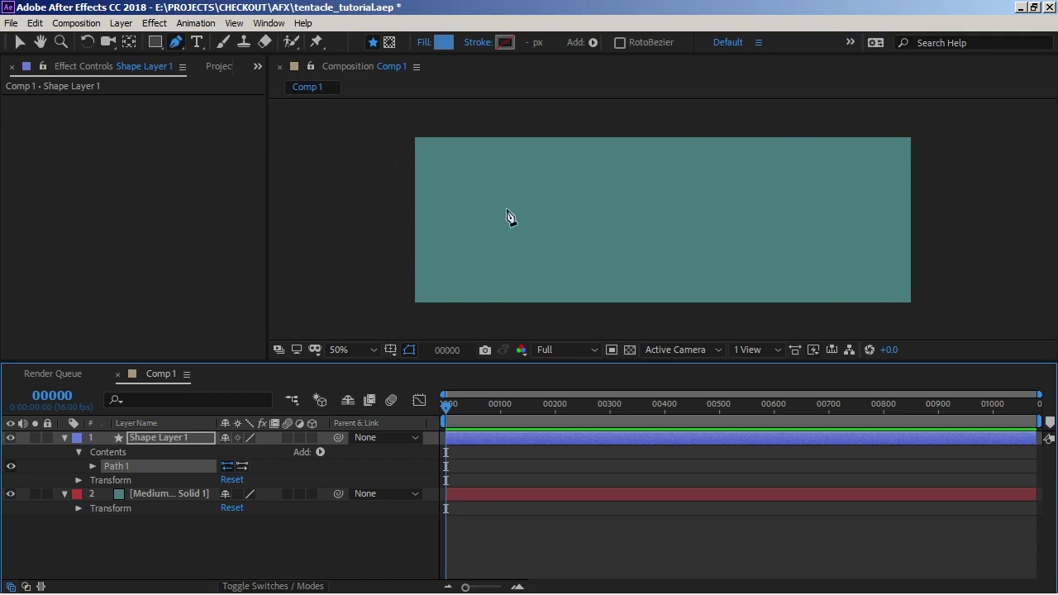
{"action": "left_click_drag", "start_coordinate": [475, 186], "coordinate": [532, 206]}
{"action": "left_click", "coordinate": [667, 216]}
{"action": "left_click_drag", "start_coordinate": [667, 216], "coordinate": [752, 199]}
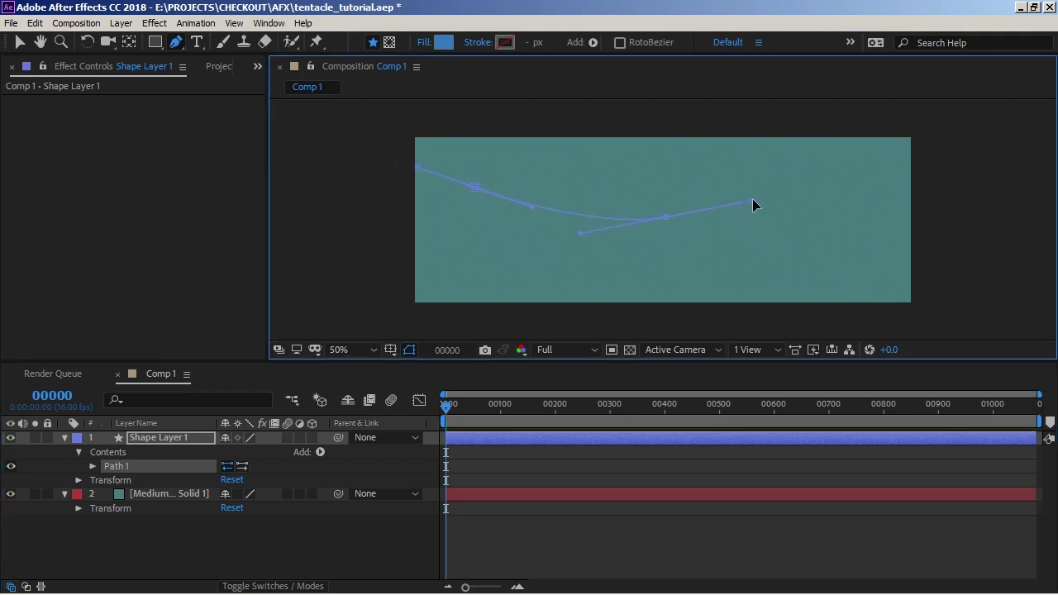
{"action": "left_click_drag", "start_coordinate": [861, 247], "coordinate": [883, 288]}
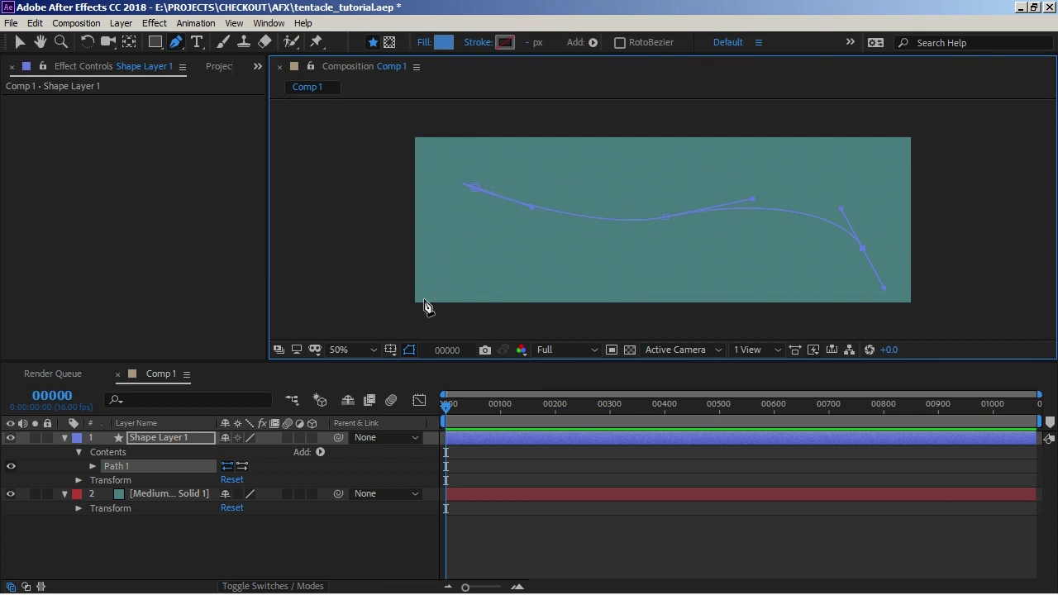
Adjust the path's start handle, lower its middle point and pull in its tail end
{"action": "key", "text": "v"}
{"action": "left_click", "coordinate": [475, 189]}
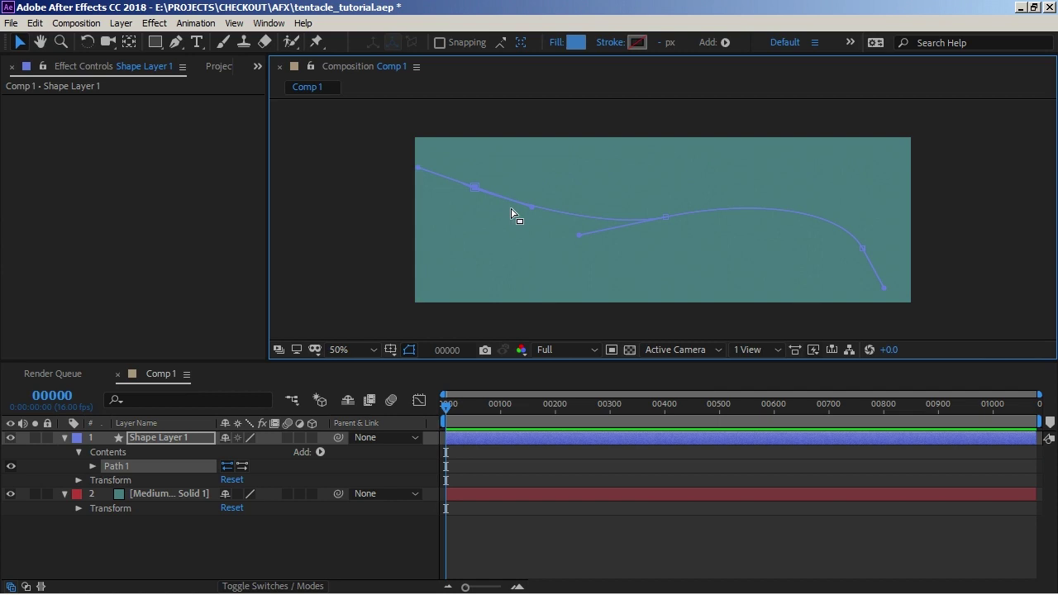
{"action": "mouse_move", "coordinate": [418, 167]}
{"action": "left_mouse_down"}
{"action": "mouse_move", "coordinate": [452, 147]}
{"action": "mouse_move", "coordinate": [439, 170]}
{"action": "left_mouse_up"}
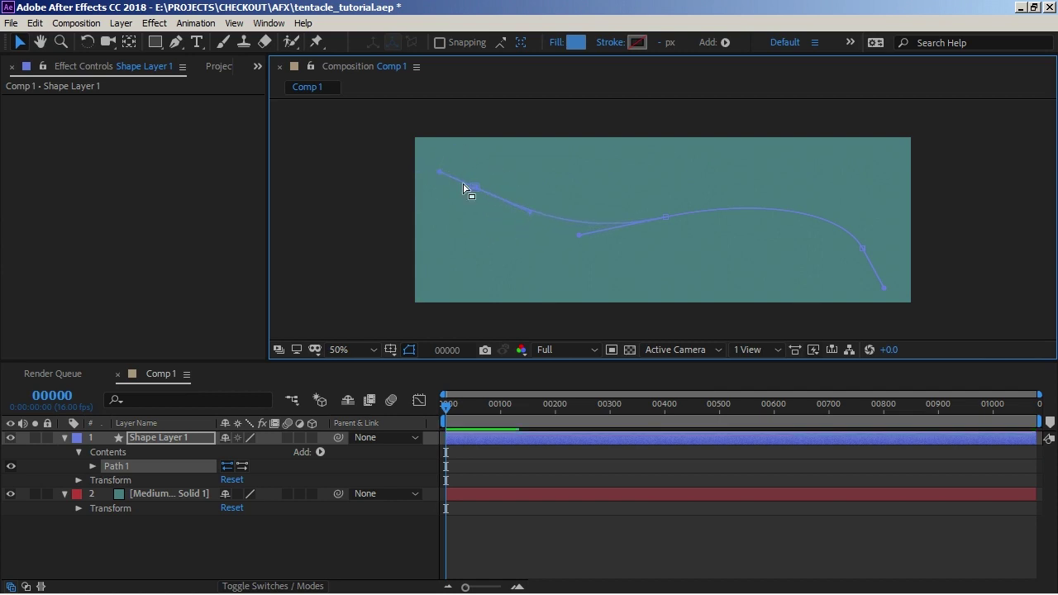
{"action": "left_click_drag", "start_coordinate": [666, 217], "coordinate": [667, 233]}
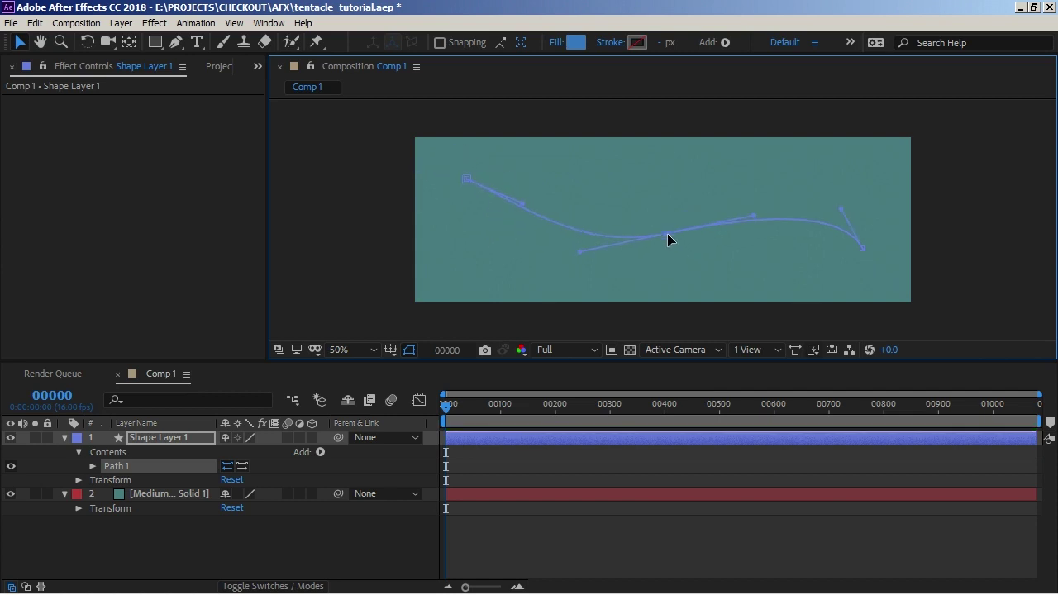
{"action": "left_click_drag", "start_coordinate": [862, 247], "coordinate": [830, 220]}
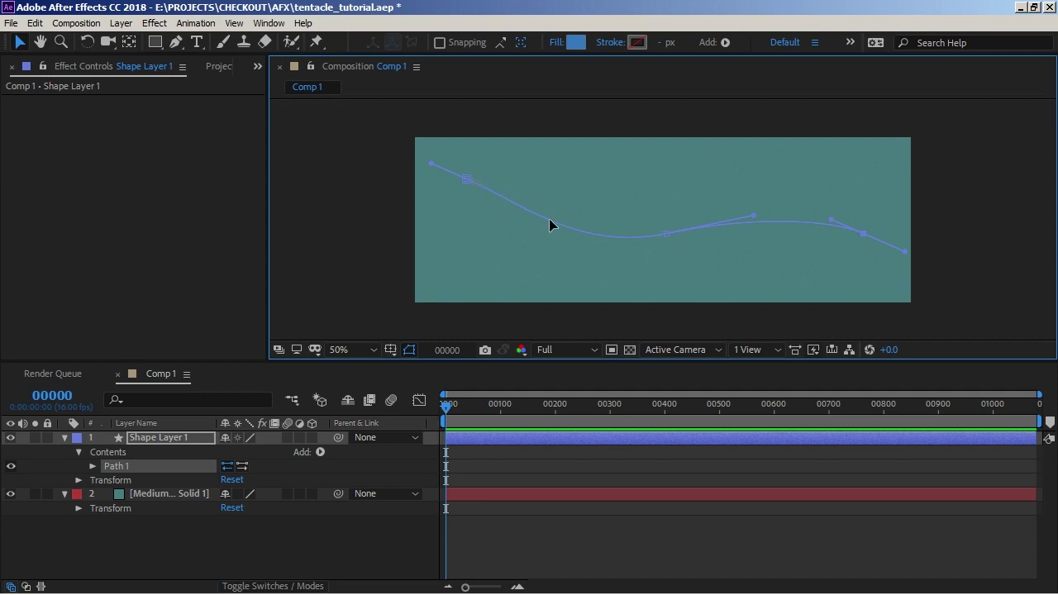
Apply the Beam effect to the background solid layer
{"action": "left_click", "coordinate": [624, 233]}
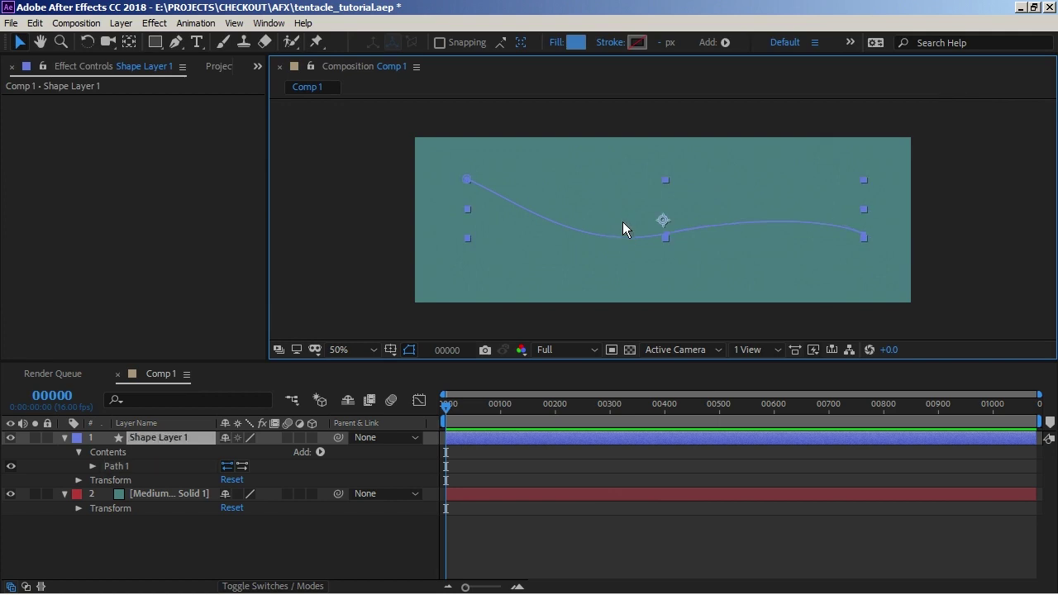
{"action": "left_click", "coordinate": [163, 494]}
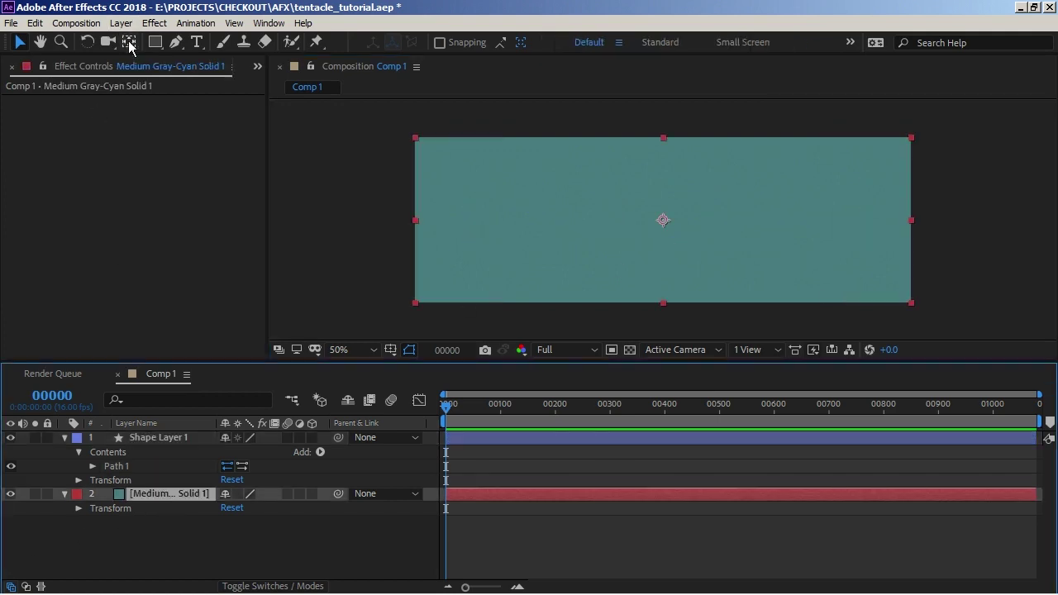
{"action": "left_click", "coordinate": [160, 23]}
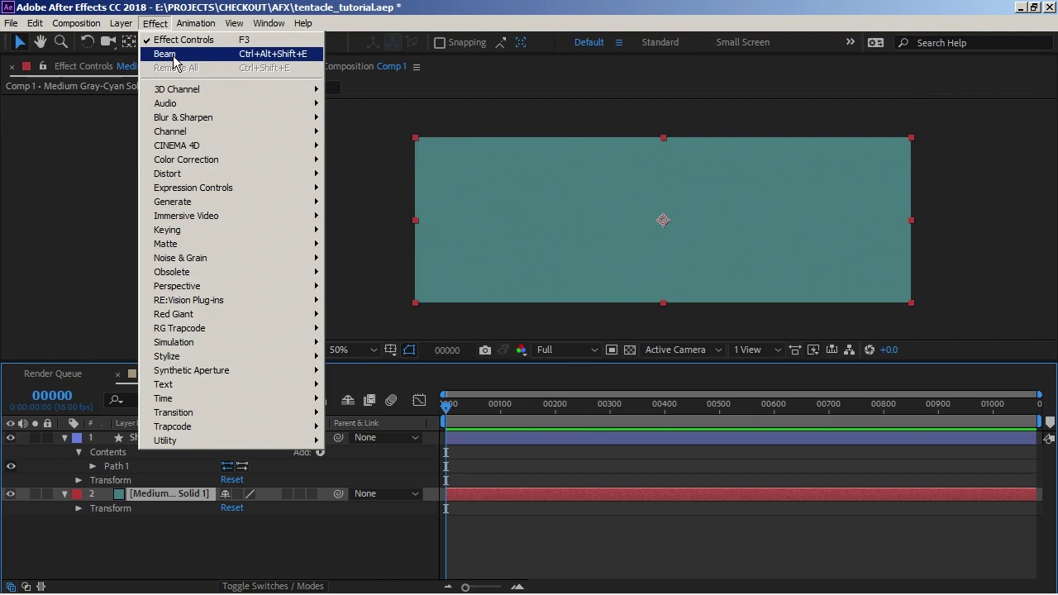
{"action": "left_click", "coordinate": [165, 55]}
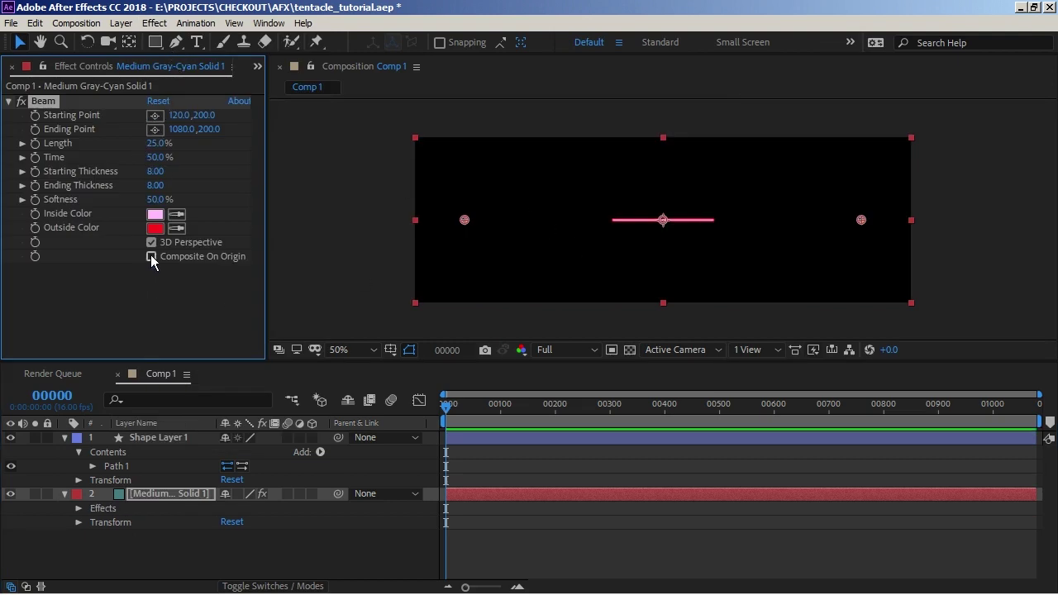
Add a white Stroke to Shape Layer 1 and set its width to 6
{"action": "left_click", "coordinate": [92, 466]}
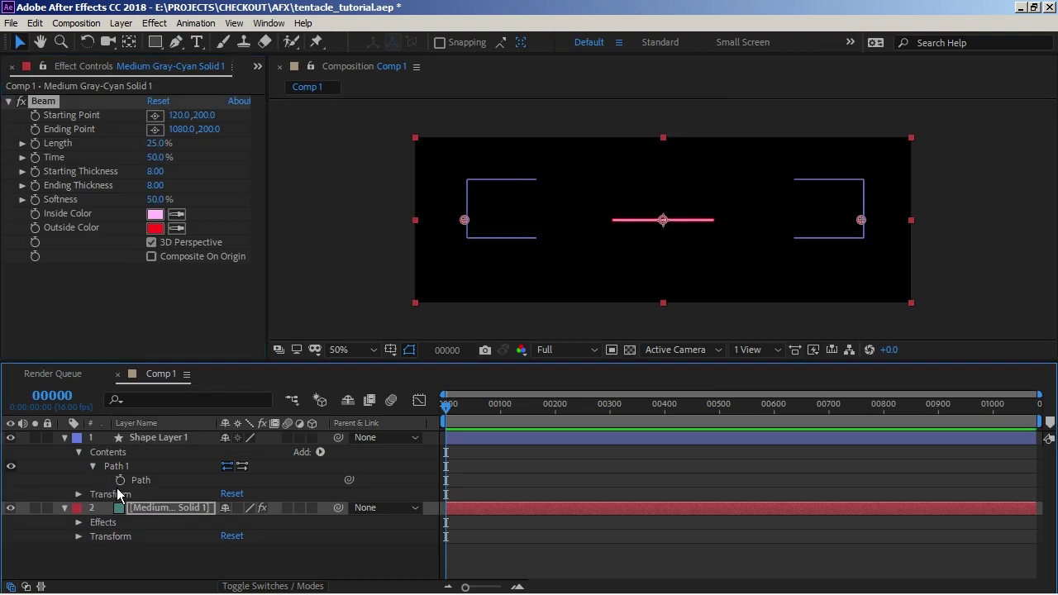
{"action": "left_click", "coordinate": [313, 453]}
{"action": "left_click", "coordinate": [319, 452]}
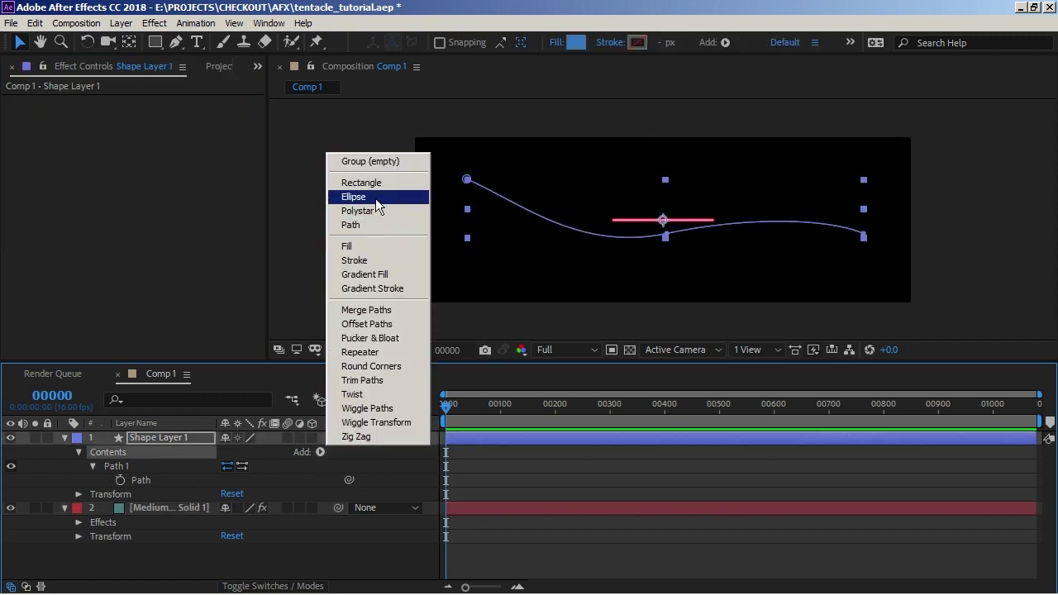
{"action": "left_click", "coordinate": [375, 258]}
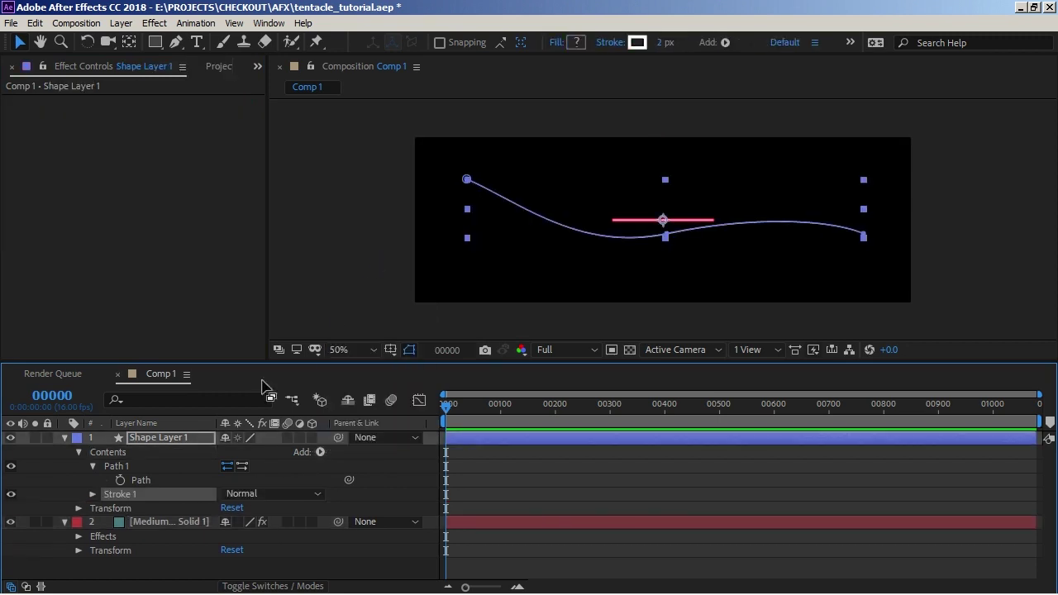
{"action": "left_click", "coordinate": [91, 494]}
{"action": "type", "text": "6"}
{"action": "key", "text": "Return"}
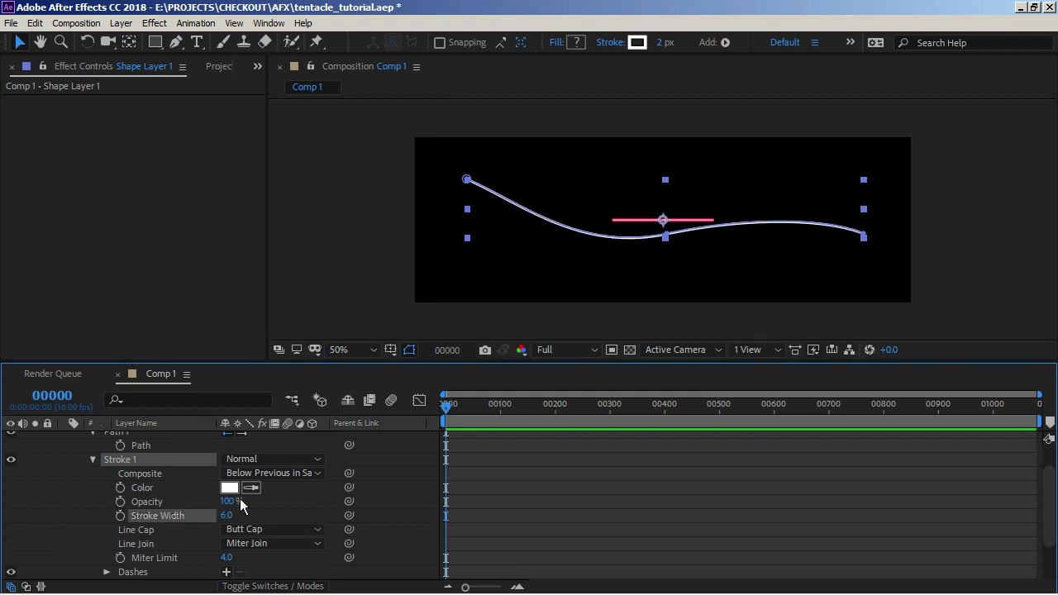
Collapse the shape layer's contents and select the solid's Beam effect to show its settings
{"action": "scroll", "coordinate": [81, 477], "scroll_direction": "up", "scroll_amount": 1}
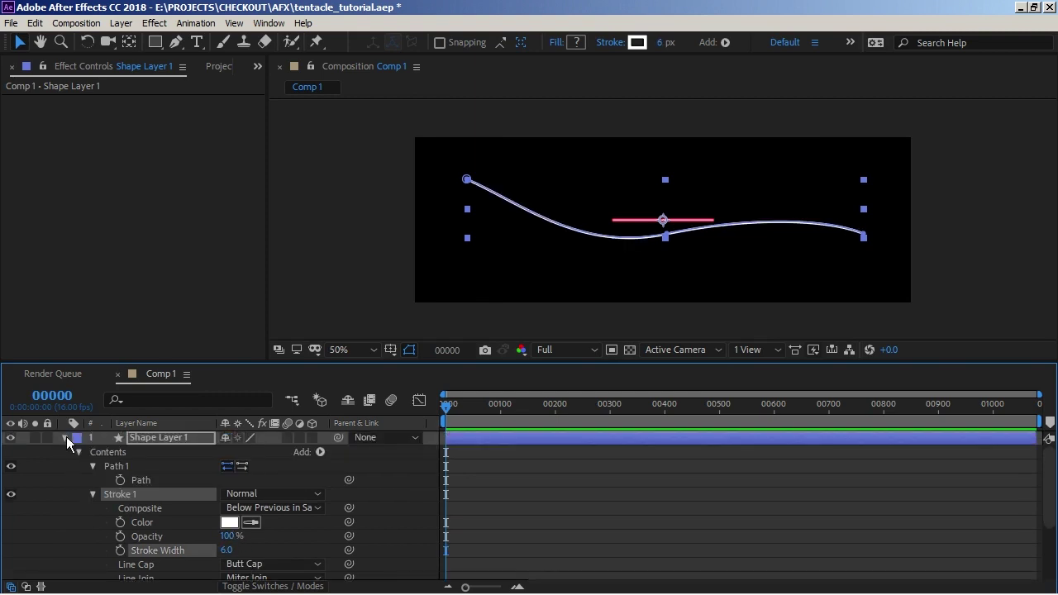
{"action": "left_click", "coordinate": [78, 452]}
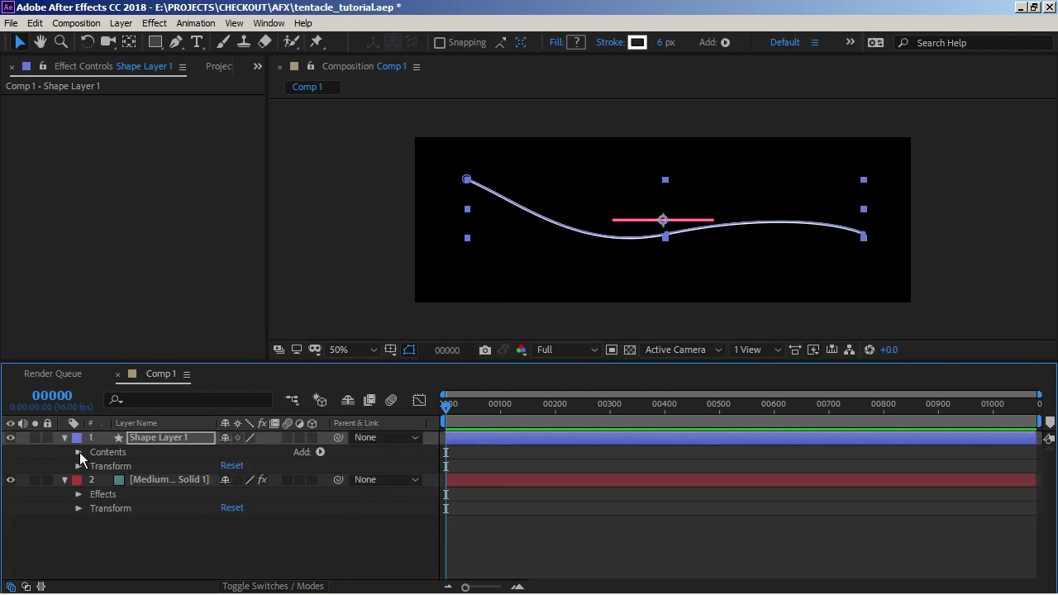
{"action": "left_click", "coordinate": [79, 494]}
{"action": "left_click", "coordinate": [112, 508]}
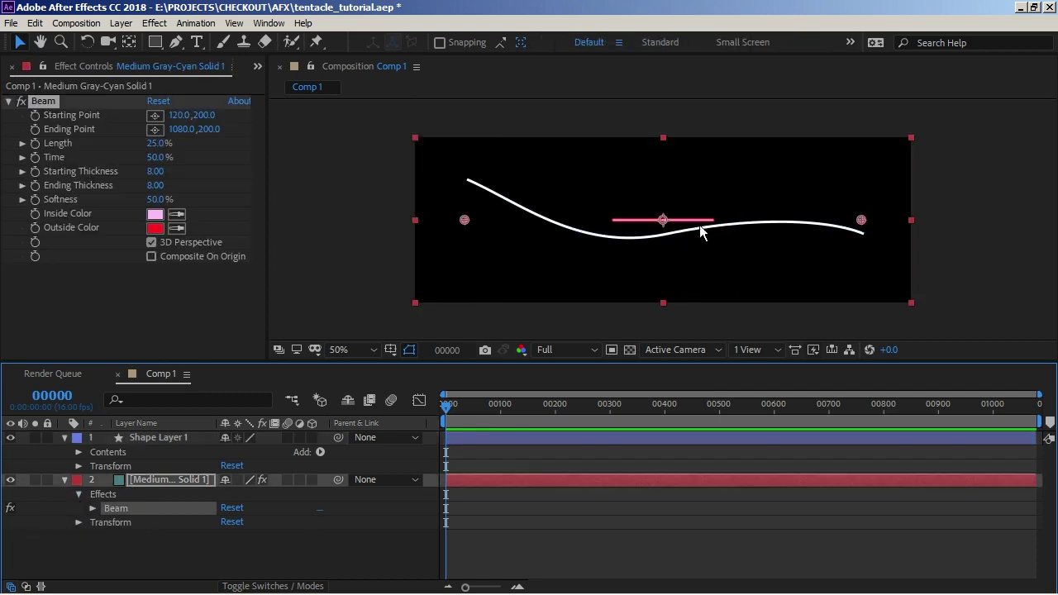
Set the Beam Length to 100%
{"action": "left_click", "coordinate": [159, 143]}
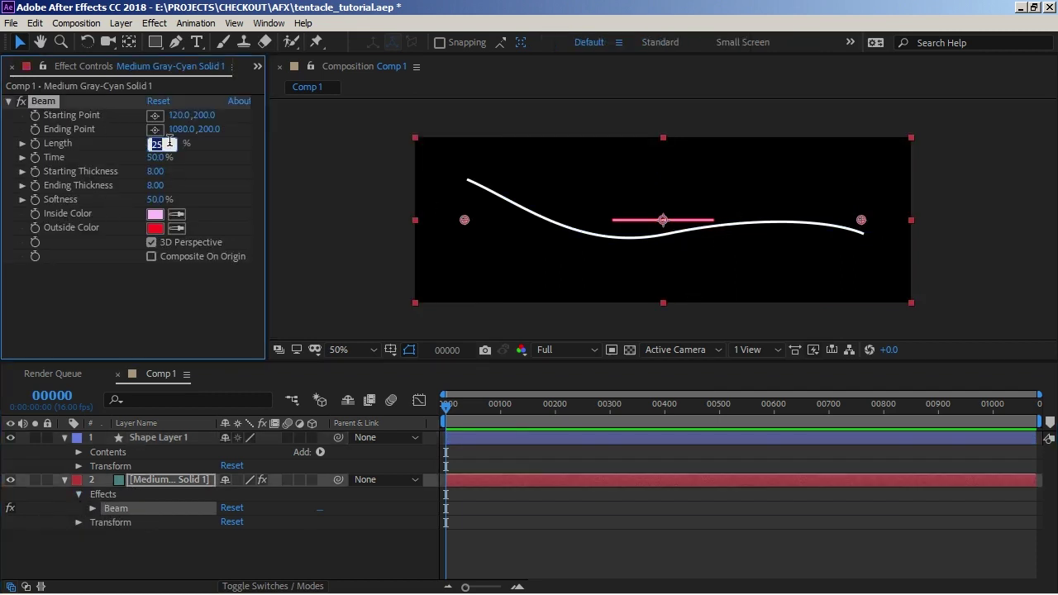
{"action": "type", "text": "100"}
{"action": "key", "text": "Return"}
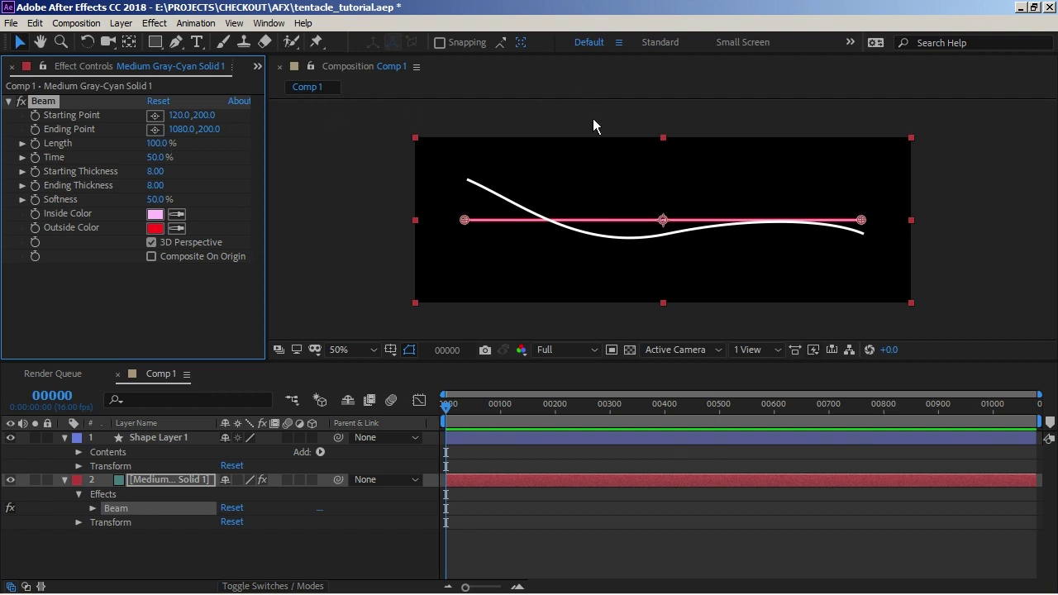
Place the beam's start point on the curve at 318,196 and its end at 378,78
{"action": "left_click_drag", "start_coordinate": [465, 220], "coordinate": [545, 219]}
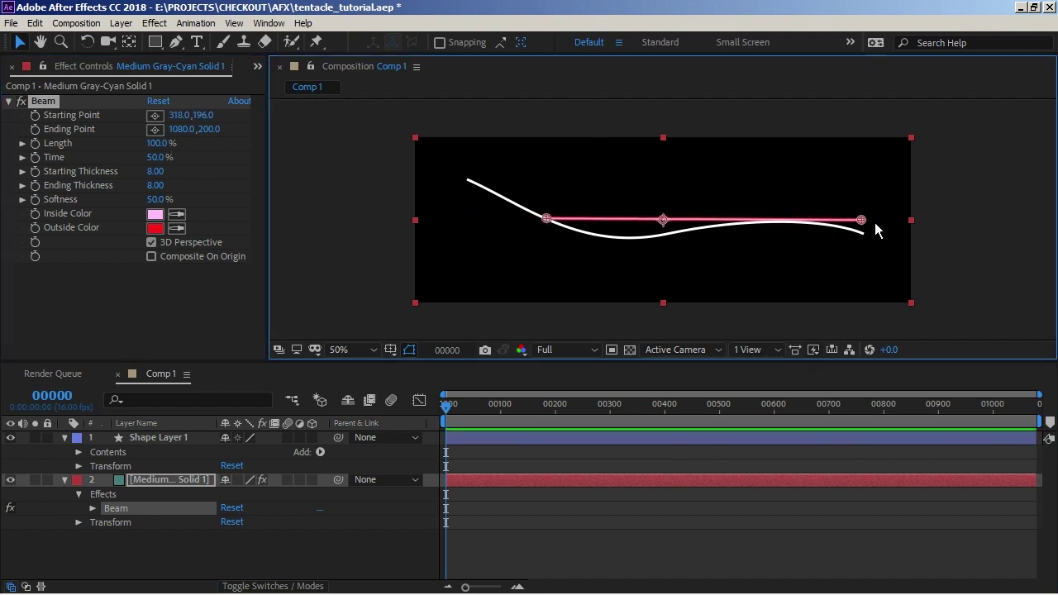
{"action": "left_click_drag", "start_coordinate": [860, 219], "coordinate": [555, 202]}
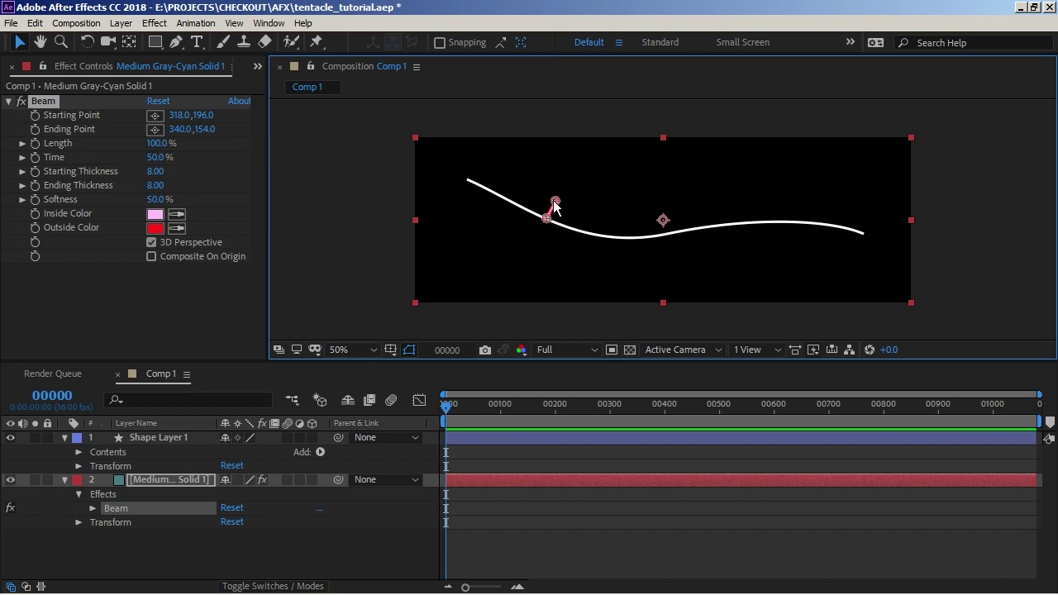
{"action": "left_click_drag", "start_coordinate": [553, 205], "coordinate": [576, 161]}
{"action": "mouse_move", "coordinate": [574, 159]}
{"action": "left_mouse_down"}
{"action": "mouse_move", "coordinate": [560, 156]}
{"action": "mouse_move", "coordinate": [574, 173]}
{"action": "left_mouse_up"}
Turn off the Beam effect and rename the curve's shape layer to 'driver'
{"action": "left_click", "coordinate": [19, 100]}
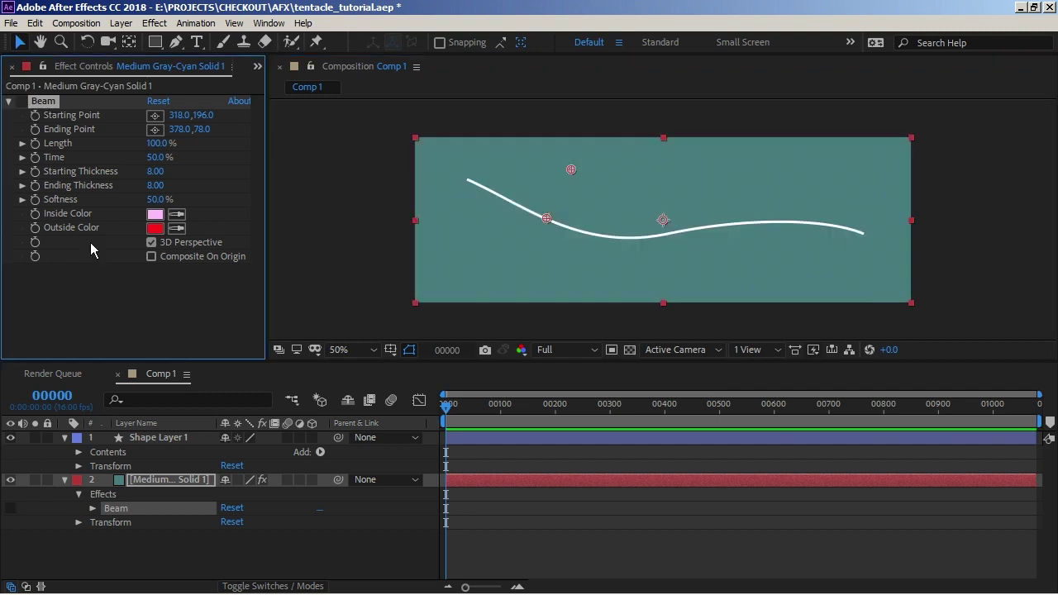
{"action": "left_click", "coordinate": [210, 536]}
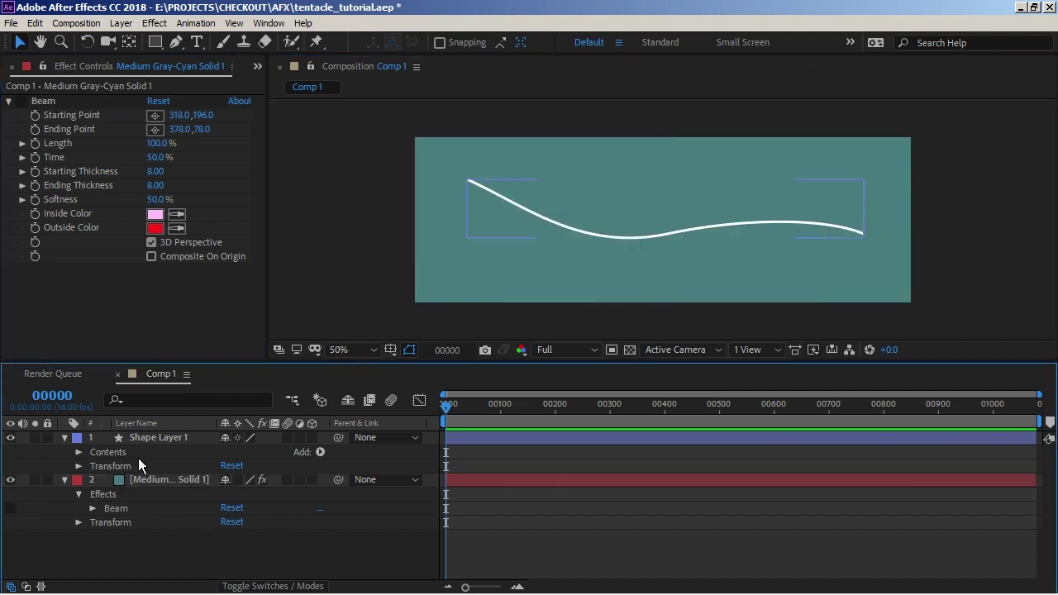
{"action": "left_click", "coordinate": [149, 437]}
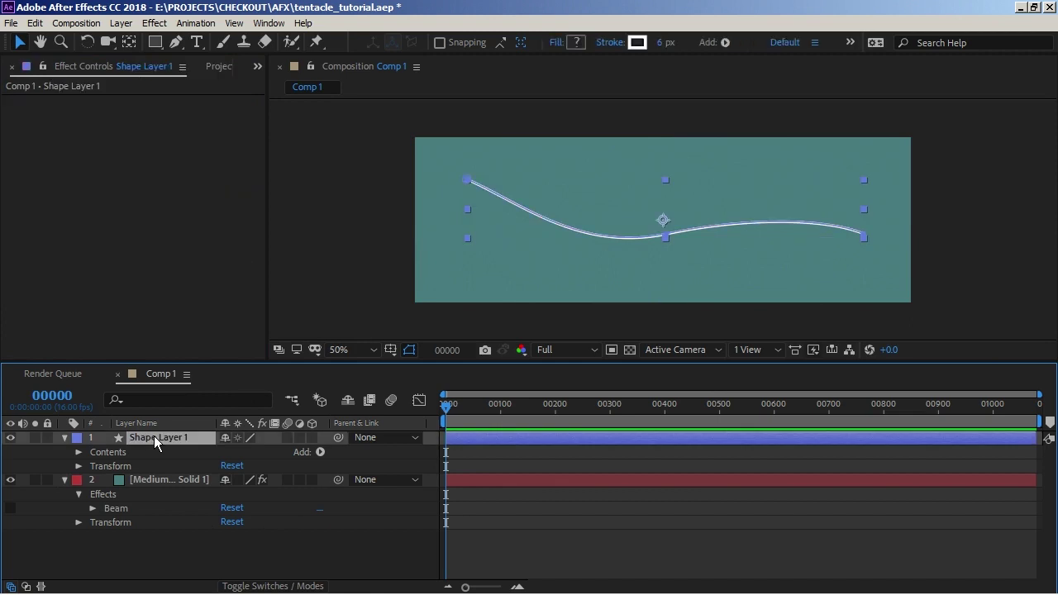
{"action": "key", "text": "Return"}
{"action": "type", "text": "d"}
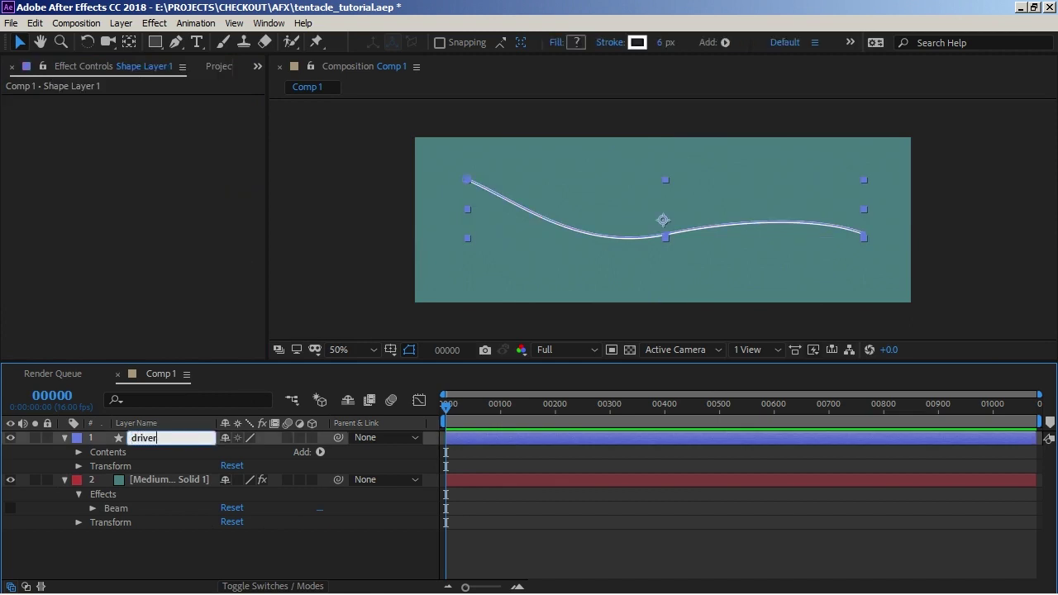
{"action": "type", "text": "river"}
{"action": "key", "text": "Return"}
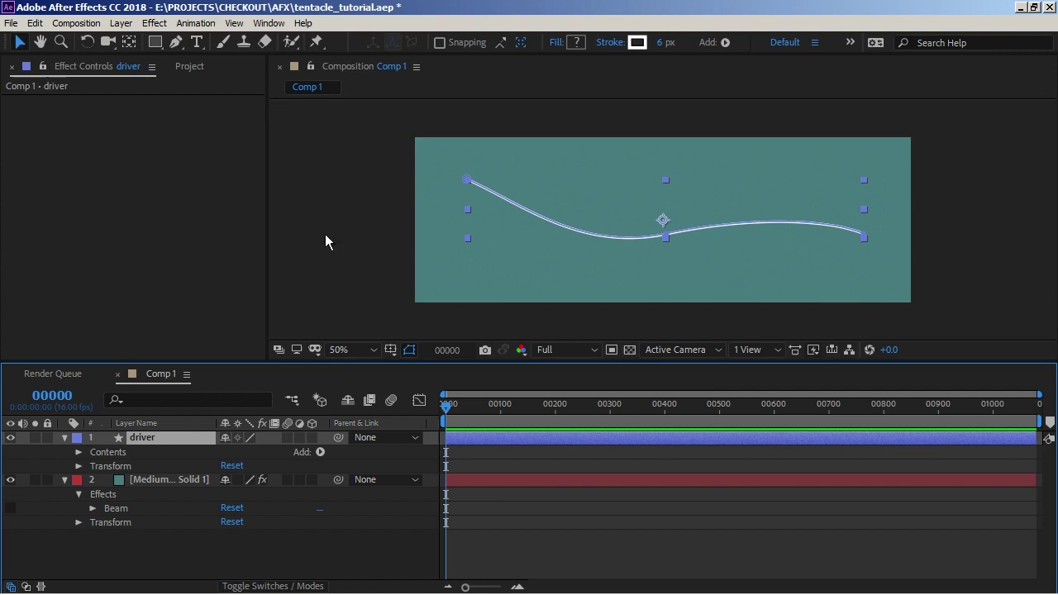
Add a new empty Shape Layer 1 and expand its properties
{"action": "right_click", "coordinate": [222, 545]}
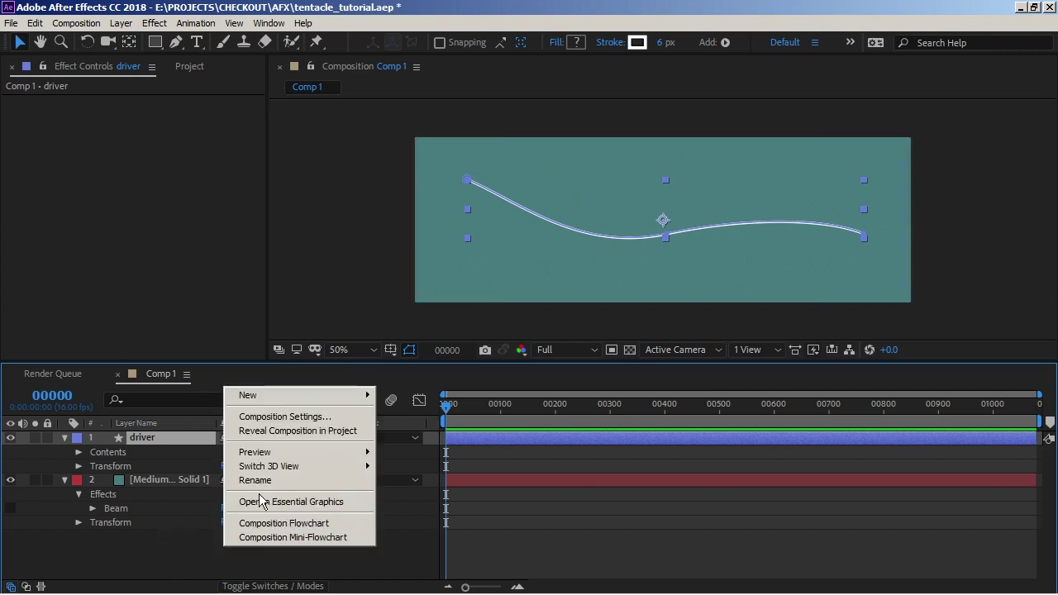
{"action": "mouse_move", "coordinate": [364, 395]}
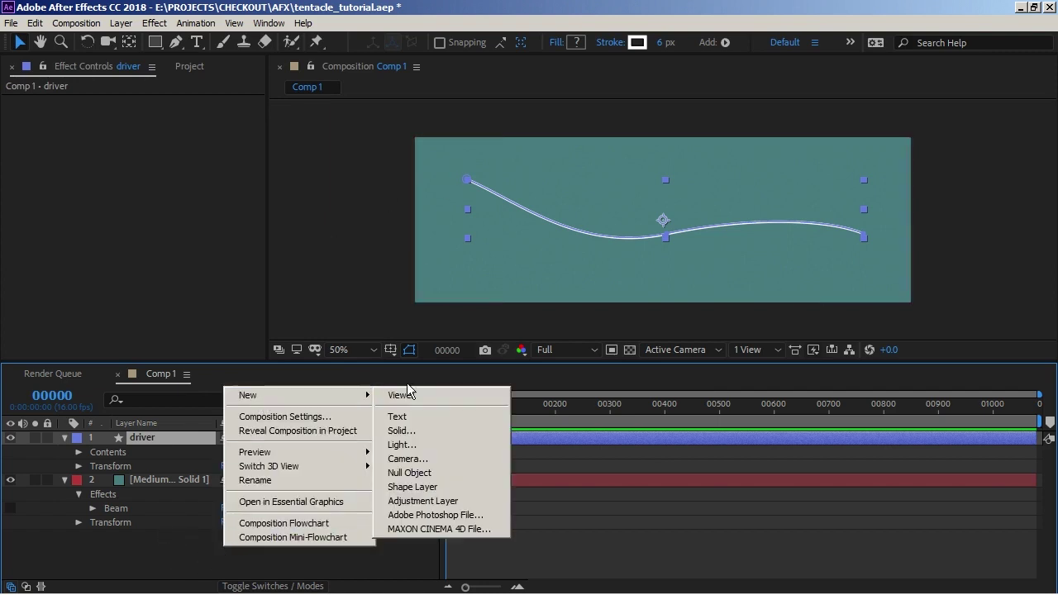
{"action": "left_click", "coordinate": [413, 487]}
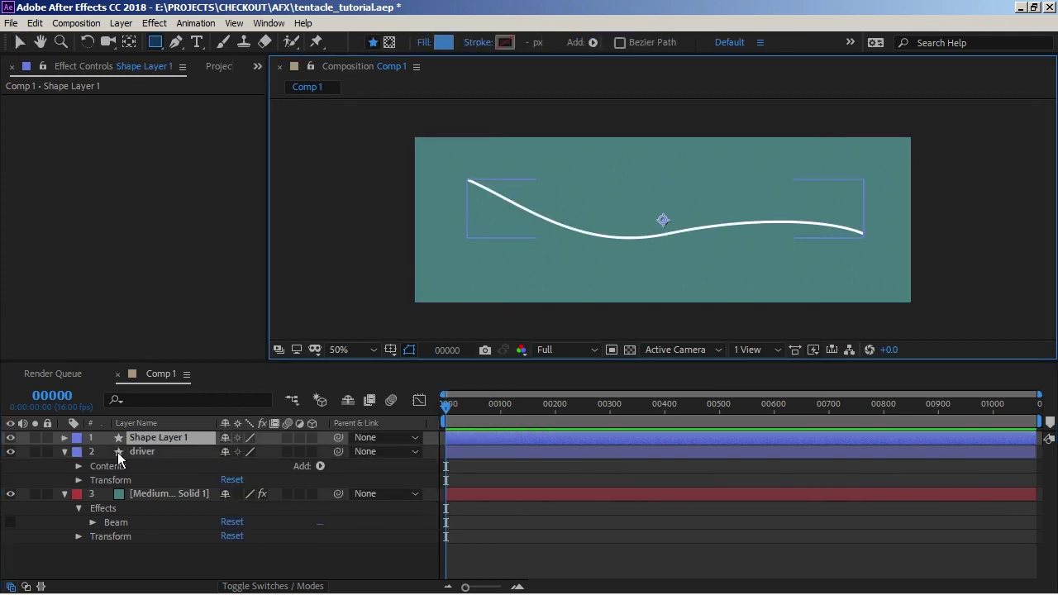
{"action": "left_click", "coordinate": [64, 438]}
Add Path 1 to the new shape layer and give its Path a createPath expression
{"action": "left_click", "coordinate": [320, 452]}
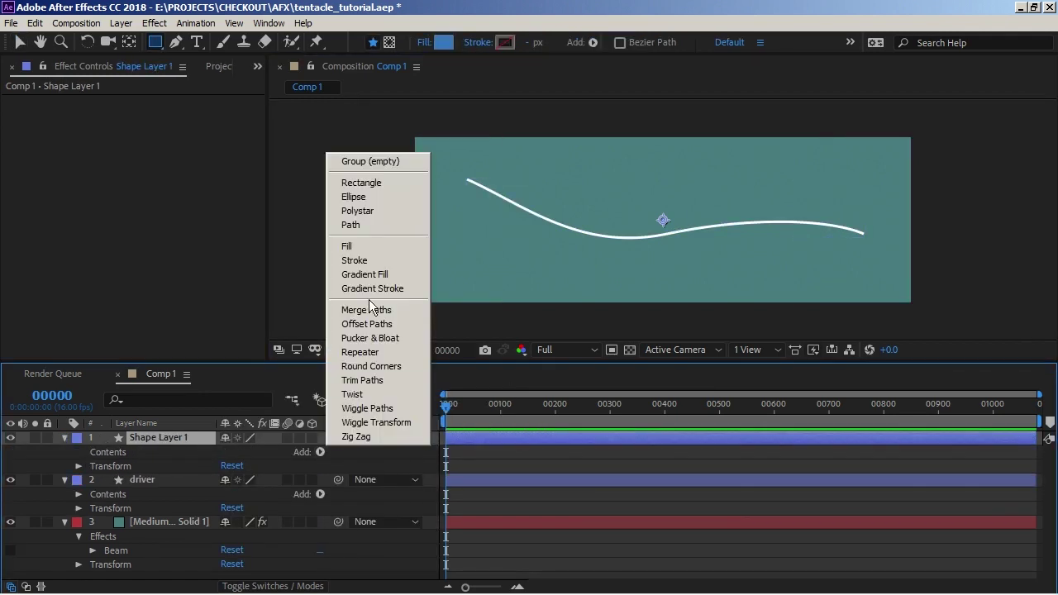
{"action": "left_click", "coordinate": [361, 224]}
{"action": "key", "text": "g"}
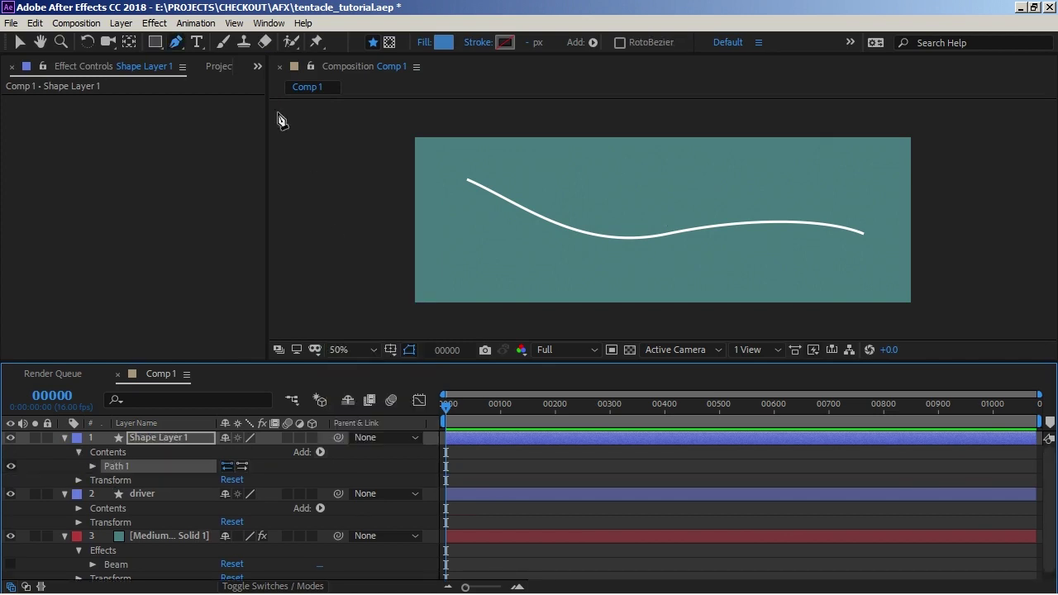
{"action": "left_click", "coordinate": [92, 466]}
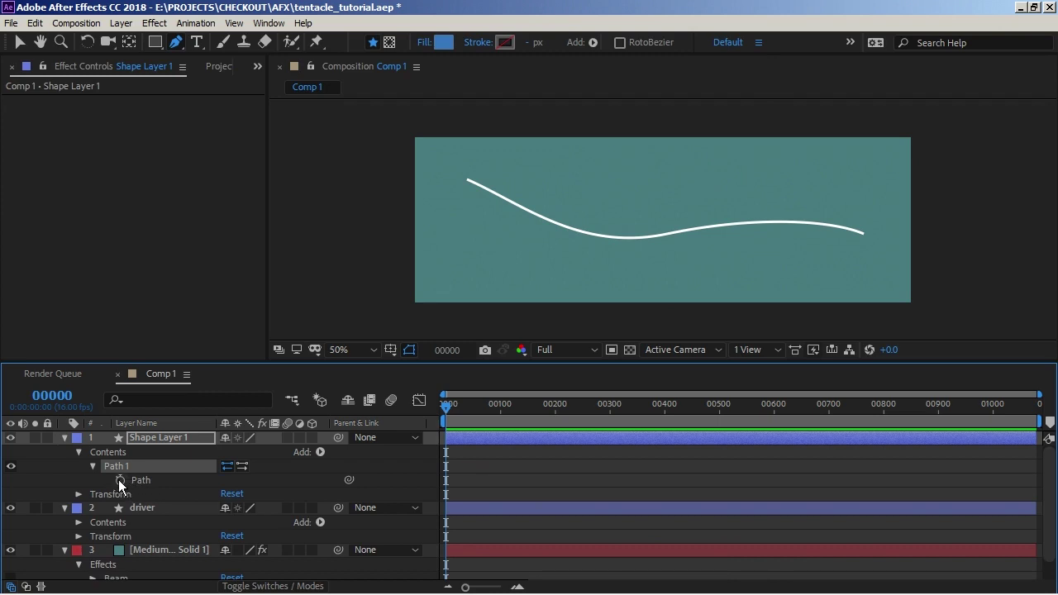
{"action": "left_click", "coordinate": [119, 479], "text": "alt"}
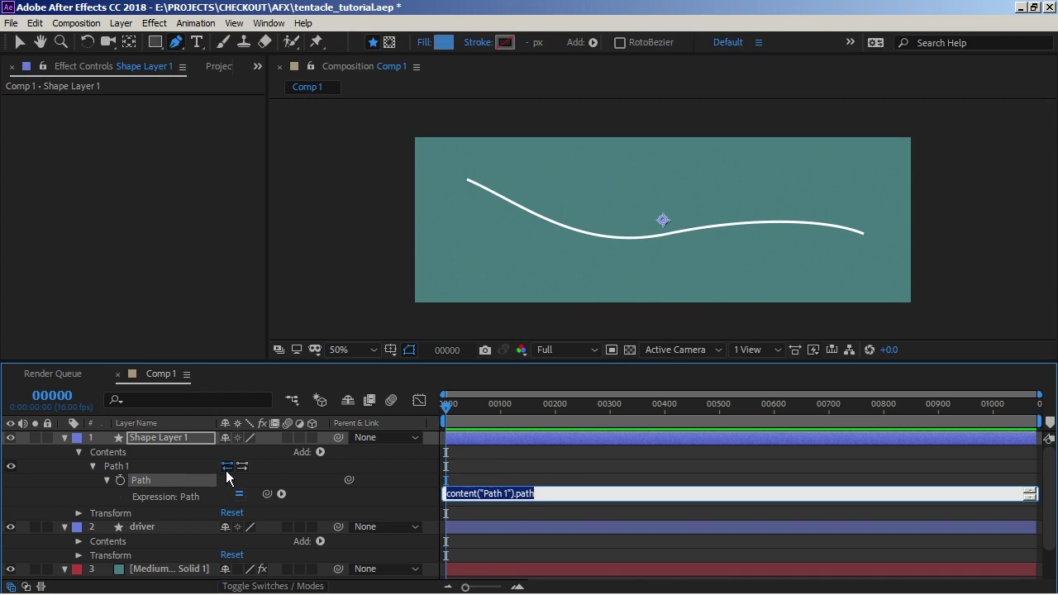
{"action": "left_click", "coordinate": [280, 493]}
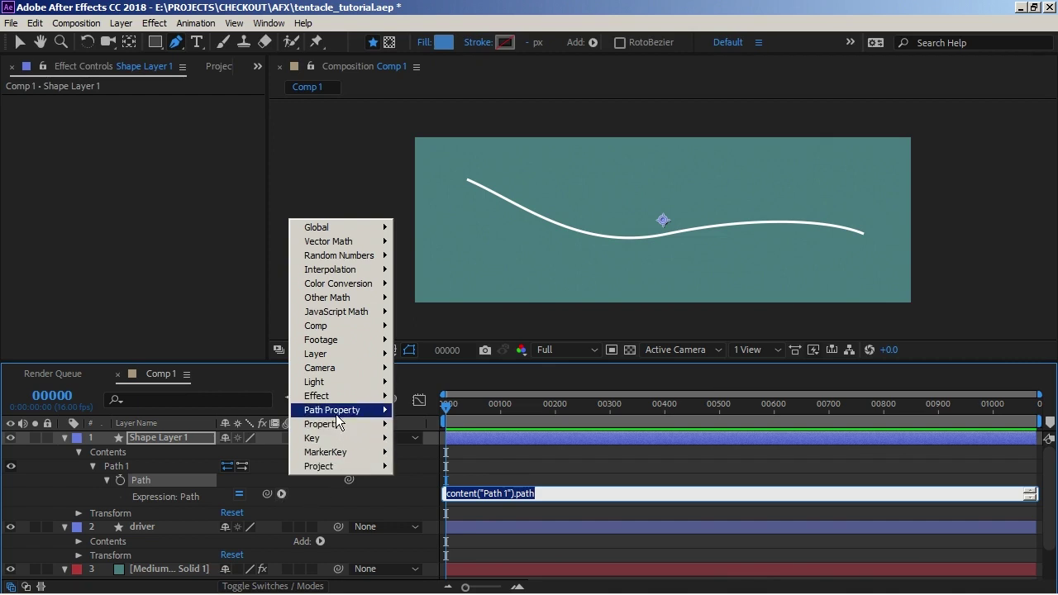
{"action": "mouse_move", "coordinate": [335, 410]}
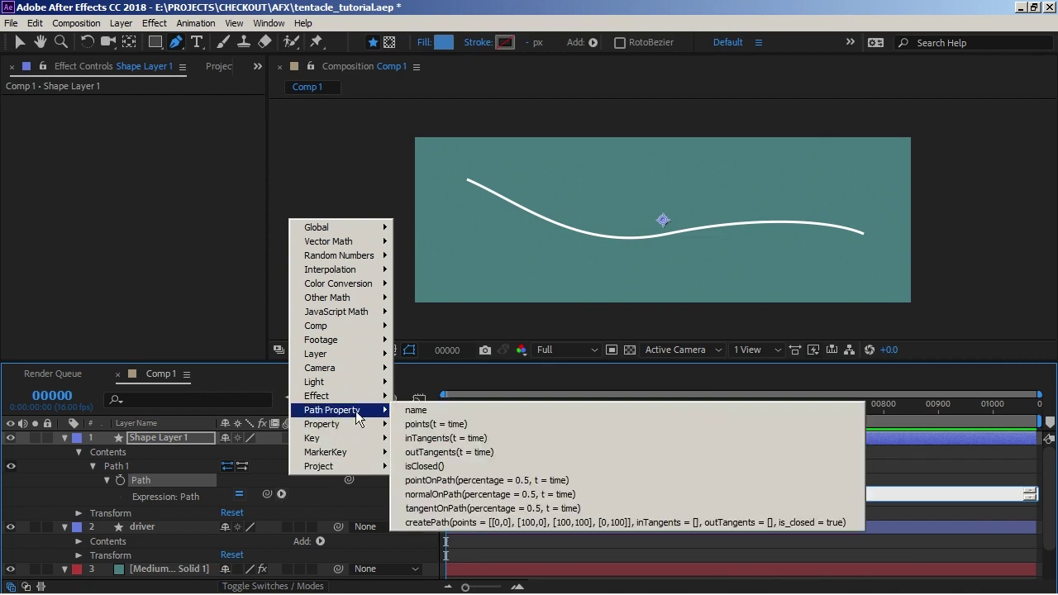
{"action": "left_click", "coordinate": [436, 523]}
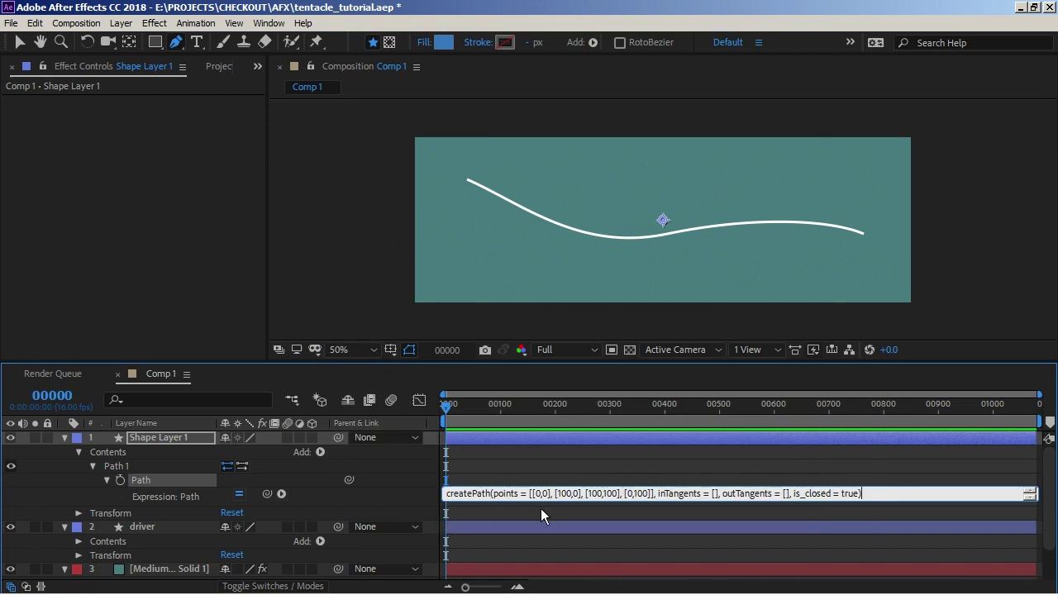
{"action": "left_click", "coordinate": [863, 511]}
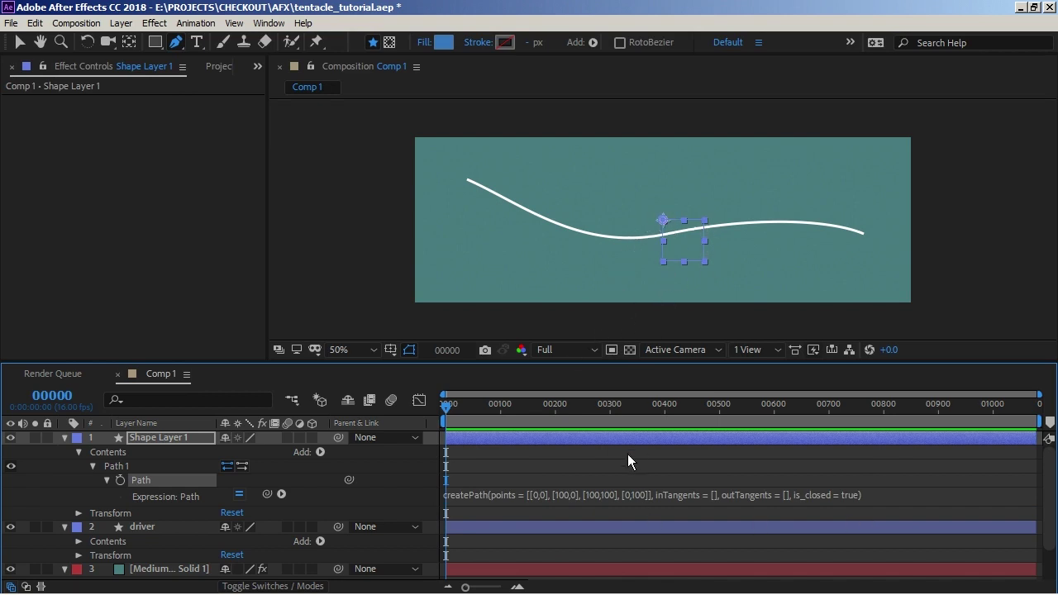
Replace the createPath points argument with pList and begin a 'pList = [' array above it
{"action": "left_click", "coordinate": [634, 498]}
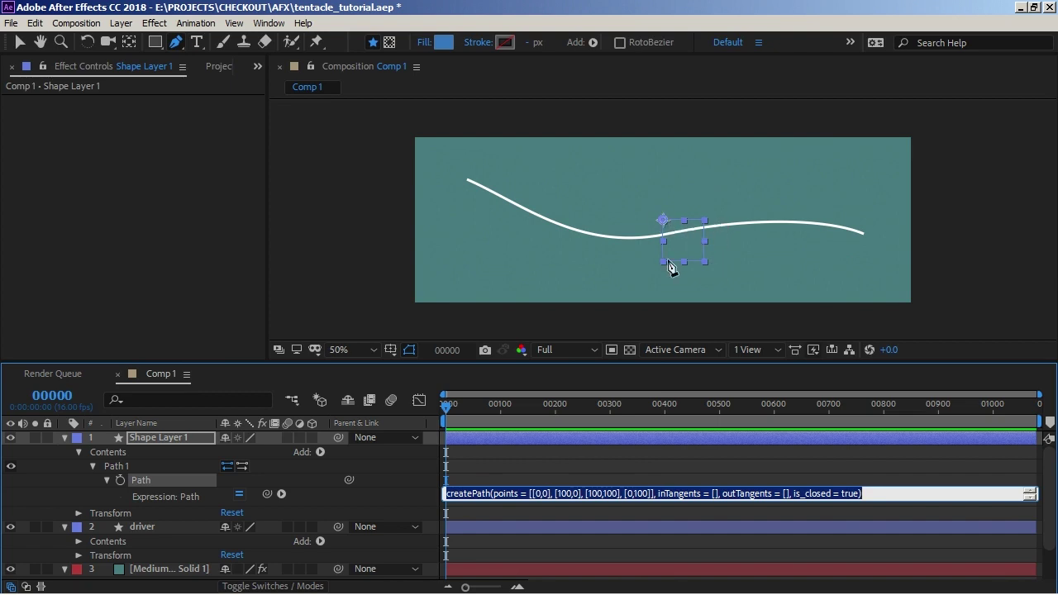
{"action": "left_click", "coordinate": [620, 495]}
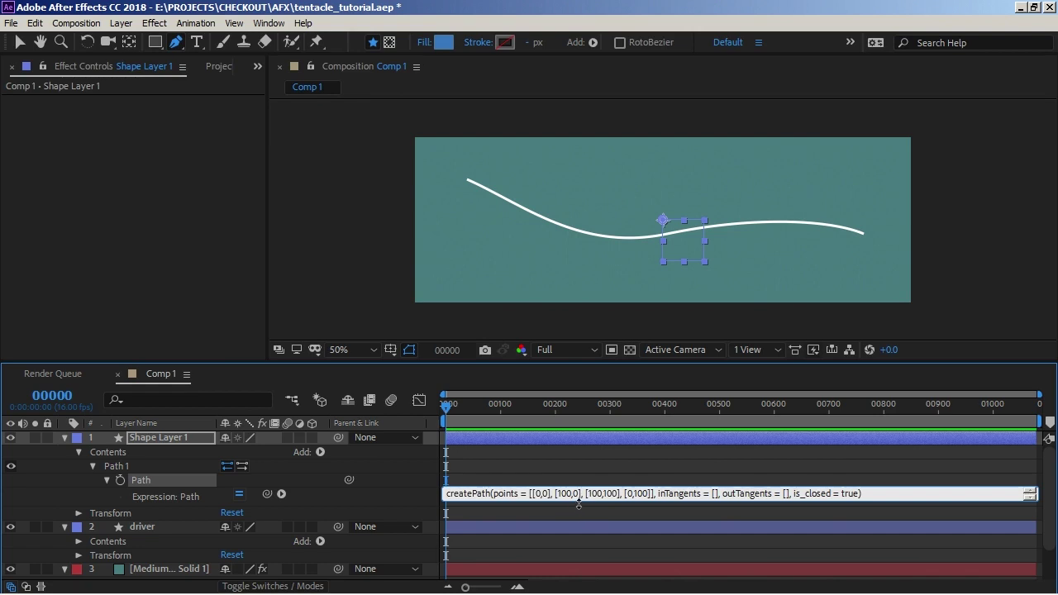
{"action": "left_click_drag", "start_coordinate": [579, 504], "coordinate": [585, 562]}
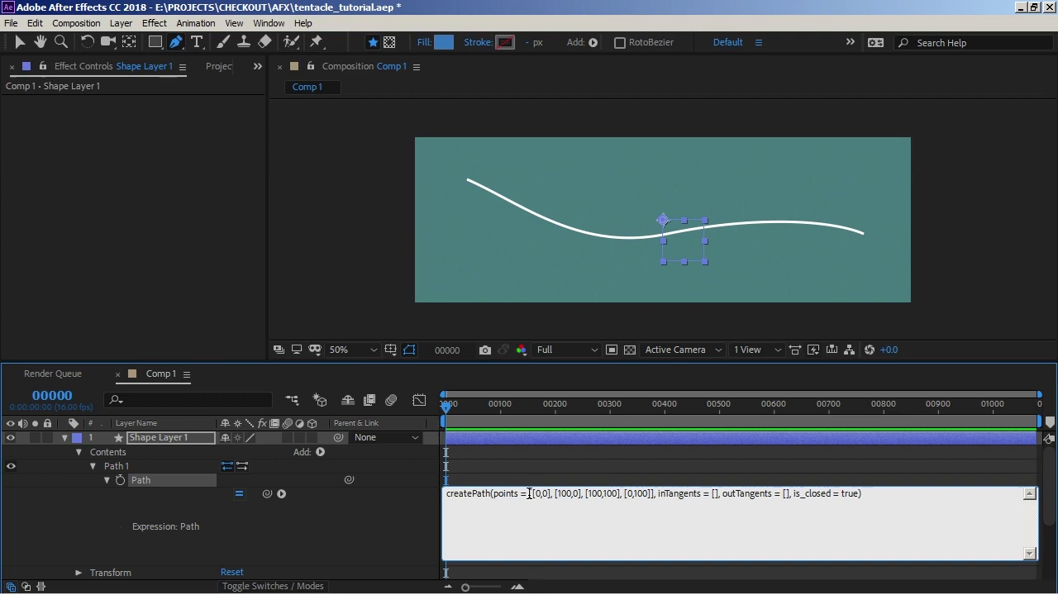
{"action": "left_click_drag", "start_coordinate": [529, 494], "coordinate": [654, 494]}
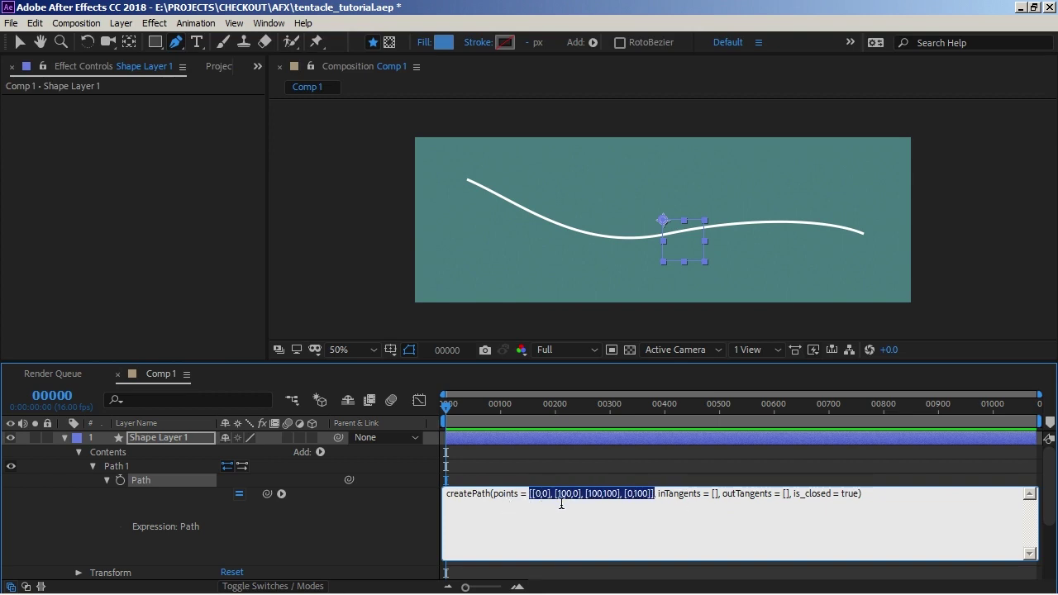
{"action": "type", "text": "pList"}
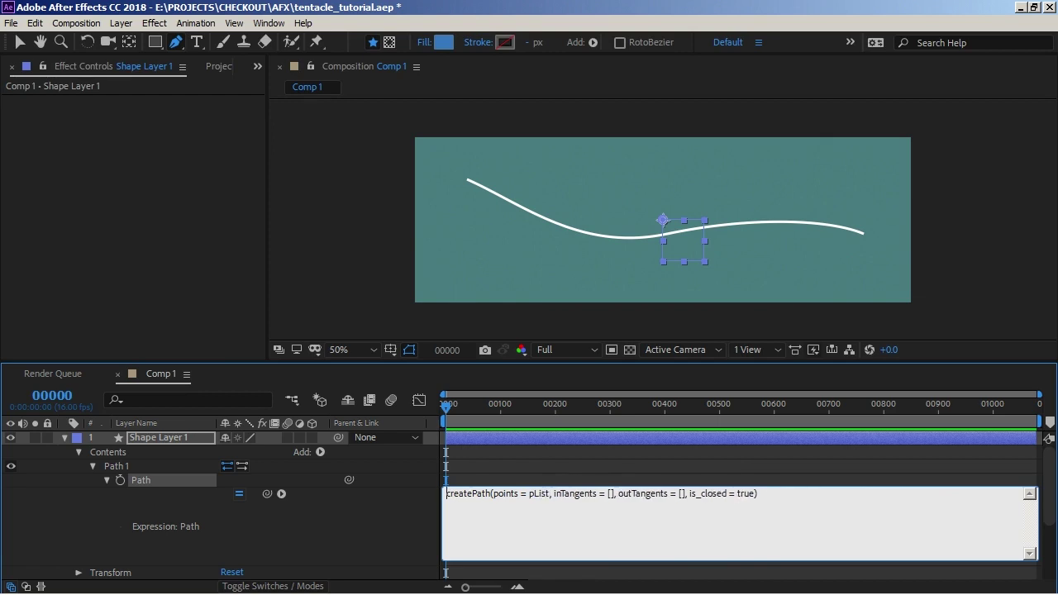
{"action": "key", "text": "Return"}
{"action": "key", "text": "Return"}
{"action": "type", "text": "pL"}
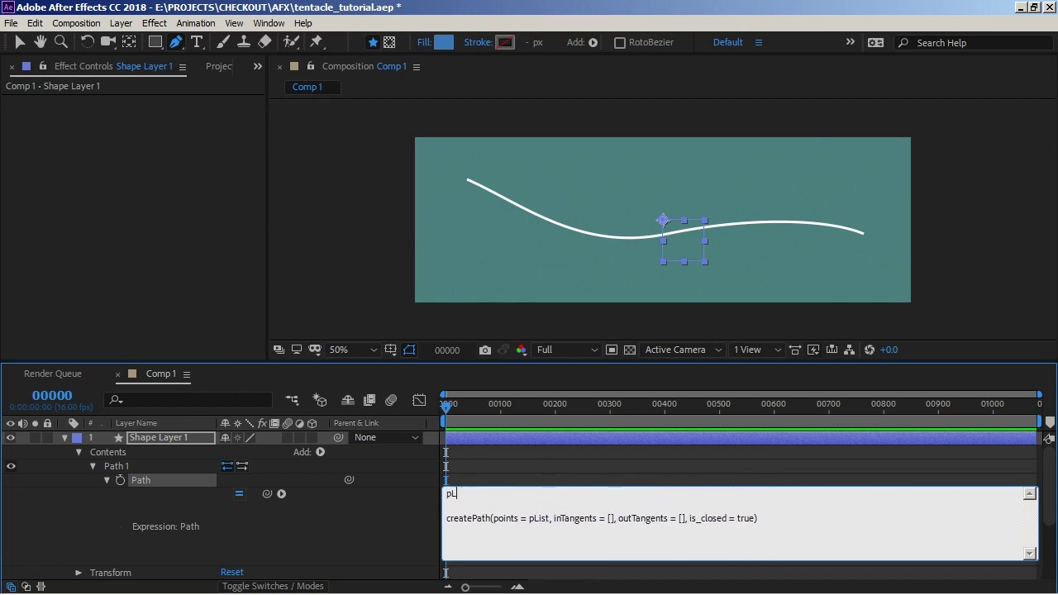
{"action": "type", "text": "ist"}
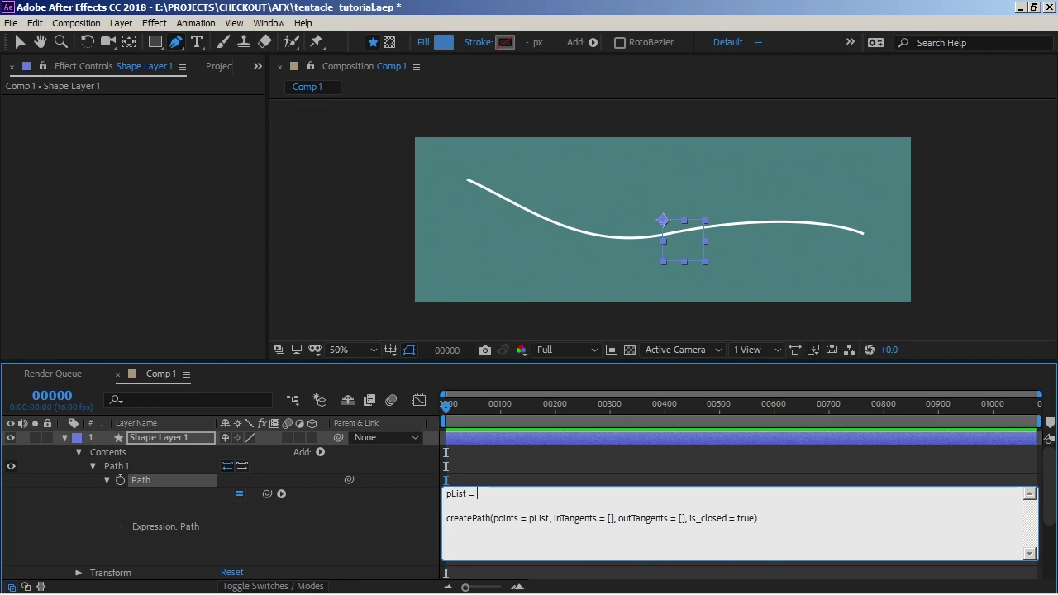
{"action": "type", "text": " = ["}
{"action": "key", "text": "Return"}
{"action": "key", "text": "Return"}
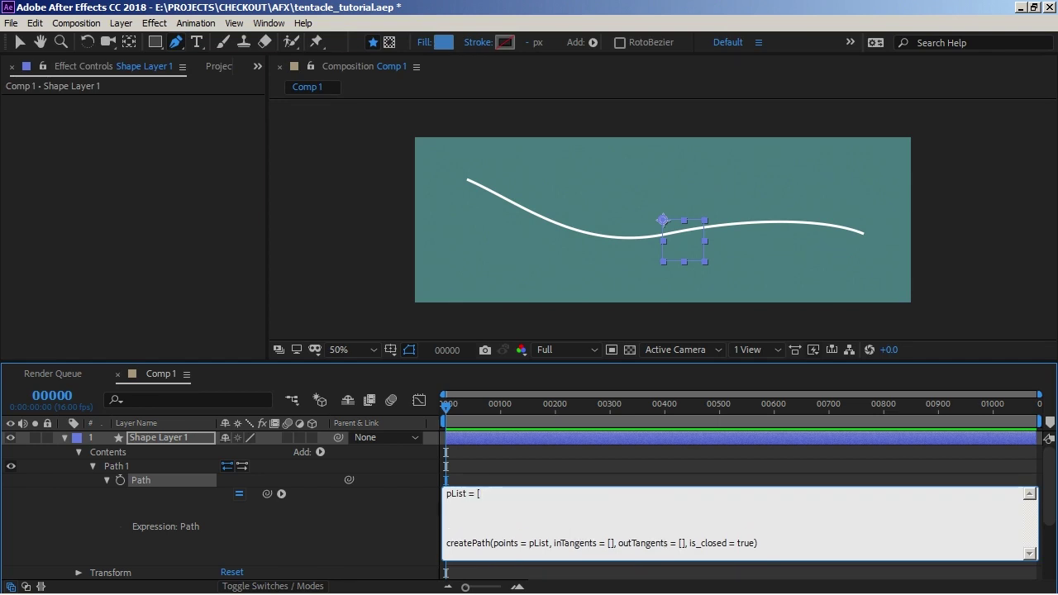
{"action": "left_click", "coordinate": [493, 493]}
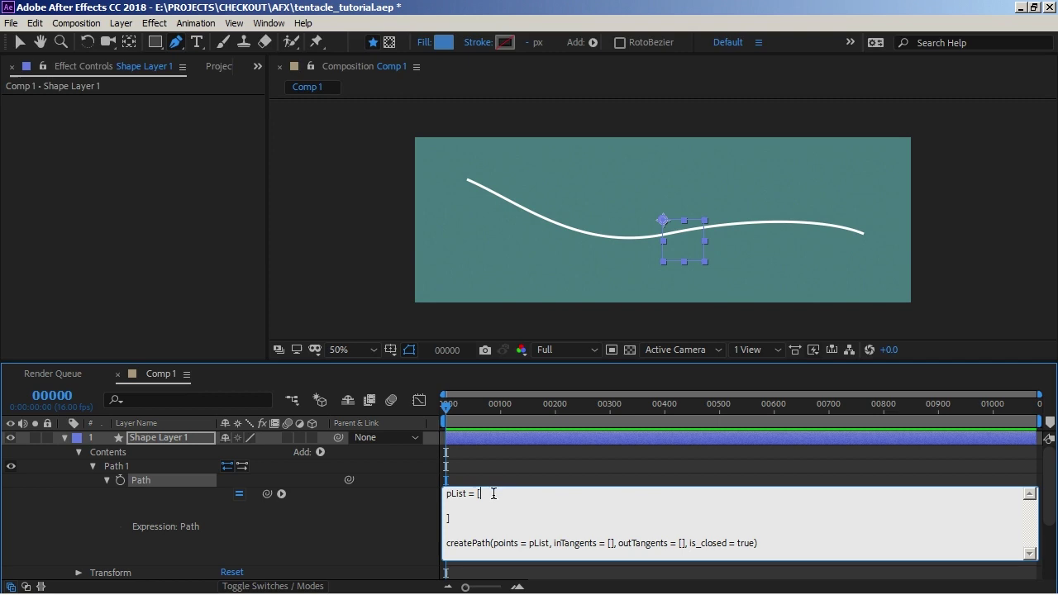
{"action": "key", "text": "Return"}
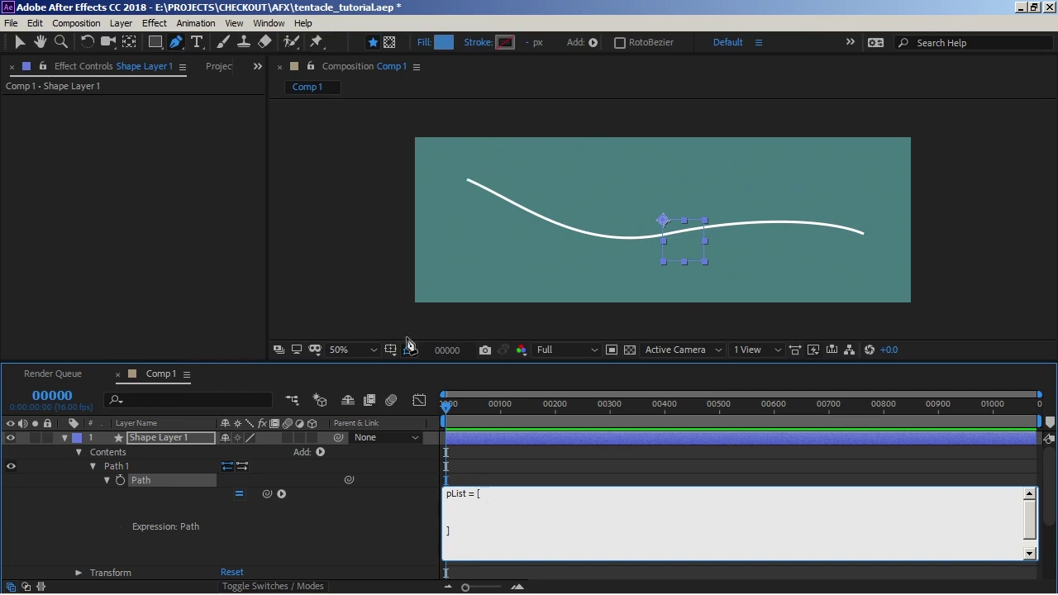
Add 'thickness = 100' and 'path =' lines at the top of the Path expression
{"action": "left_click", "coordinate": [443, 493]}
{"action": "key", "text": "Return"}
{"action": "key", "text": "Return"}
{"action": "key", "text": "Up"}
{"action": "key", "text": "Up"}
{"action": "type", "text": "thickness"}
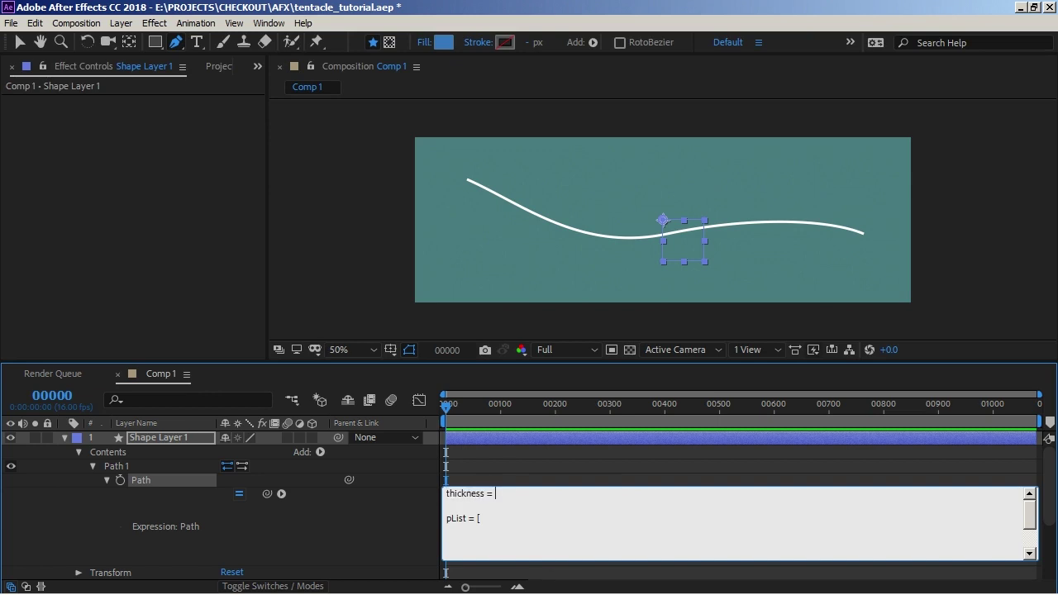
{"action": "type", "text": " = 100 "}
{"action": "type", "text": "p"}
{"action": "type", "text": "ath "}
{"action": "type", "text": "="}
{"action": "left_click", "coordinate": [1050, 504]}
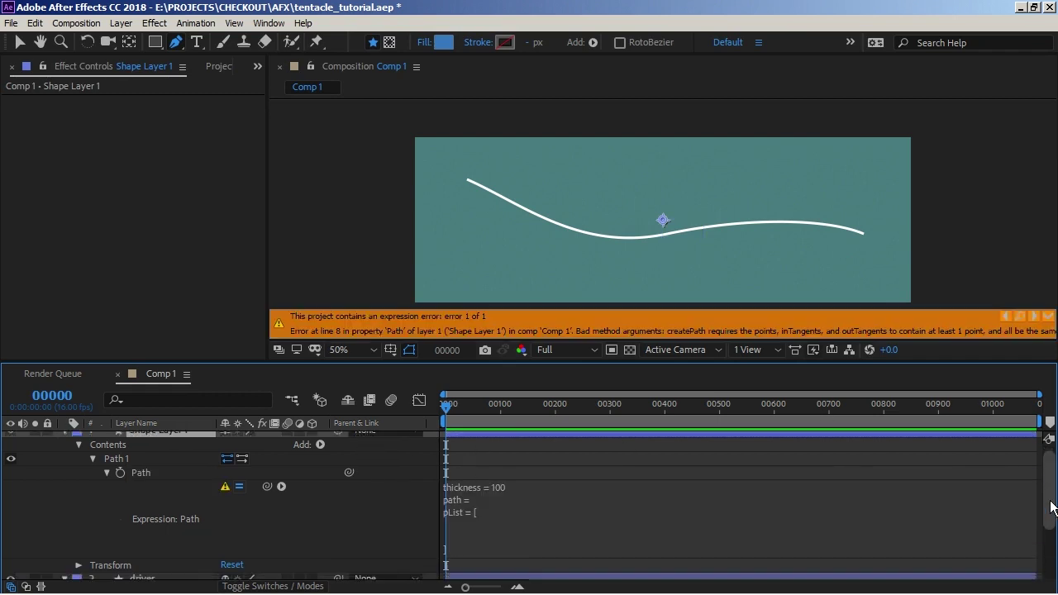
{"action": "scroll", "coordinate": [1050, 506], "scroll_direction": "down", "scroll_amount": 4}
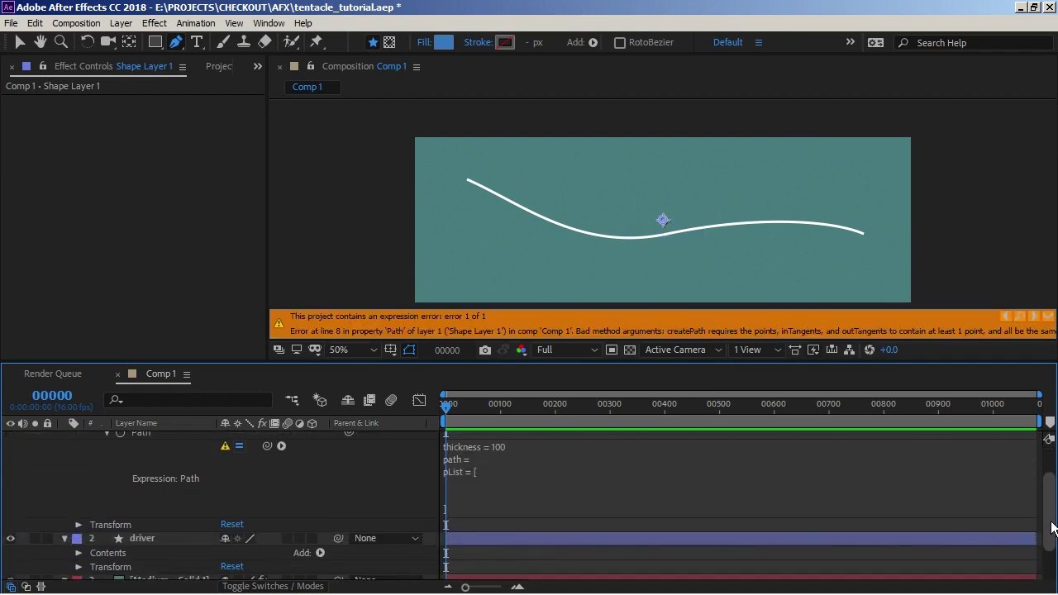
Expand the driver layer's contents to reveal its Path 1 and Stroke 1 properties
{"action": "left_click", "coordinate": [485, 440]}
{"action": "left_click", "coordinate": [485, 442]}
{"action": "scroll", "coordinate": [501, 471], "scroll_direction": "down", "scroll_amount": 1}
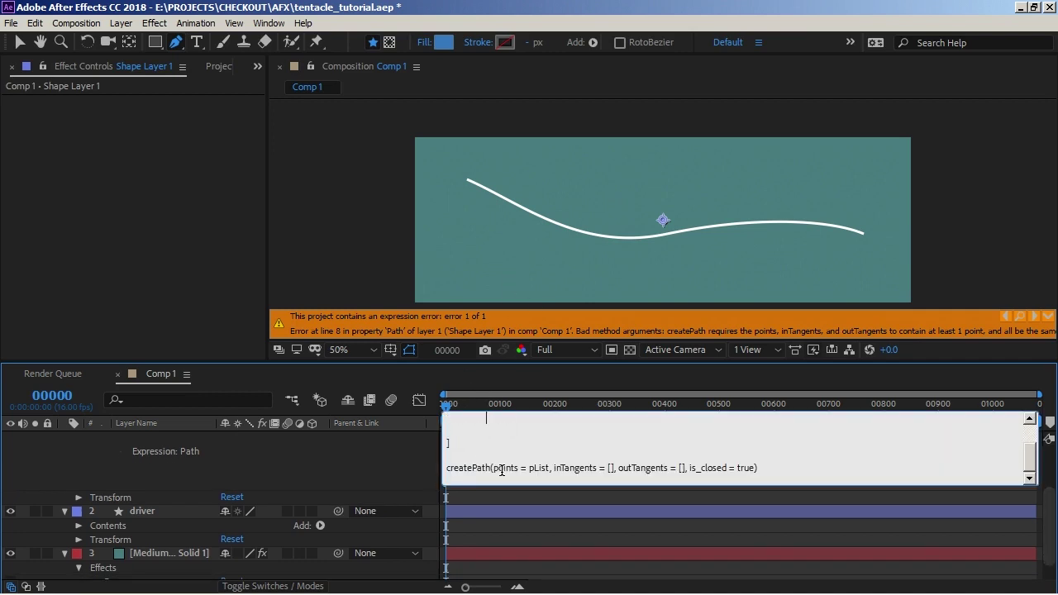
{"action": "scroll", "coordinate": [502, 453], "scroll_direction": "up", "scroll_amount": 3}
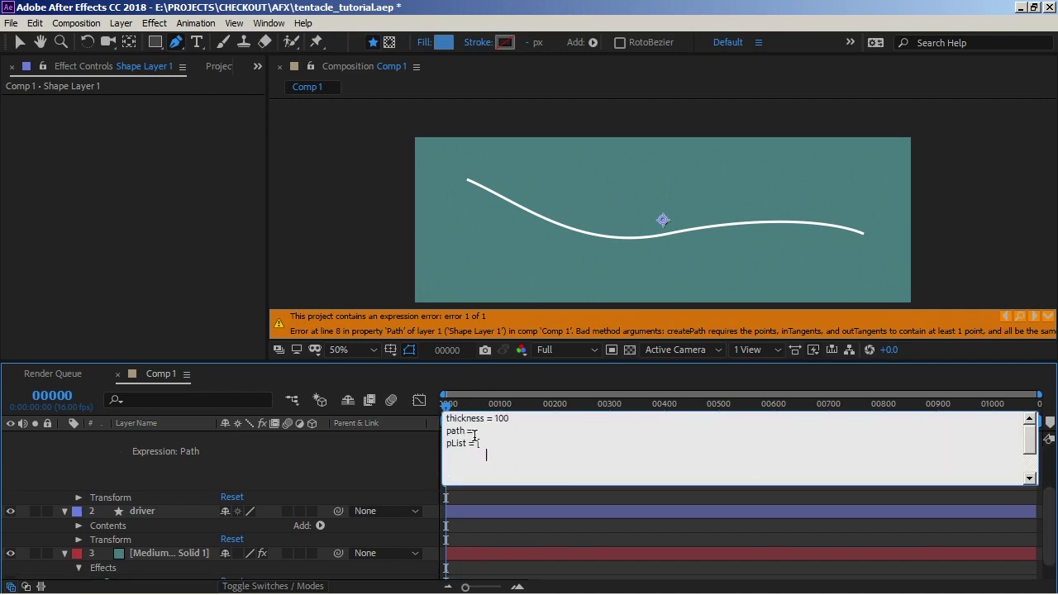
{"action": "left_click", "coordinate": [77, 526]}
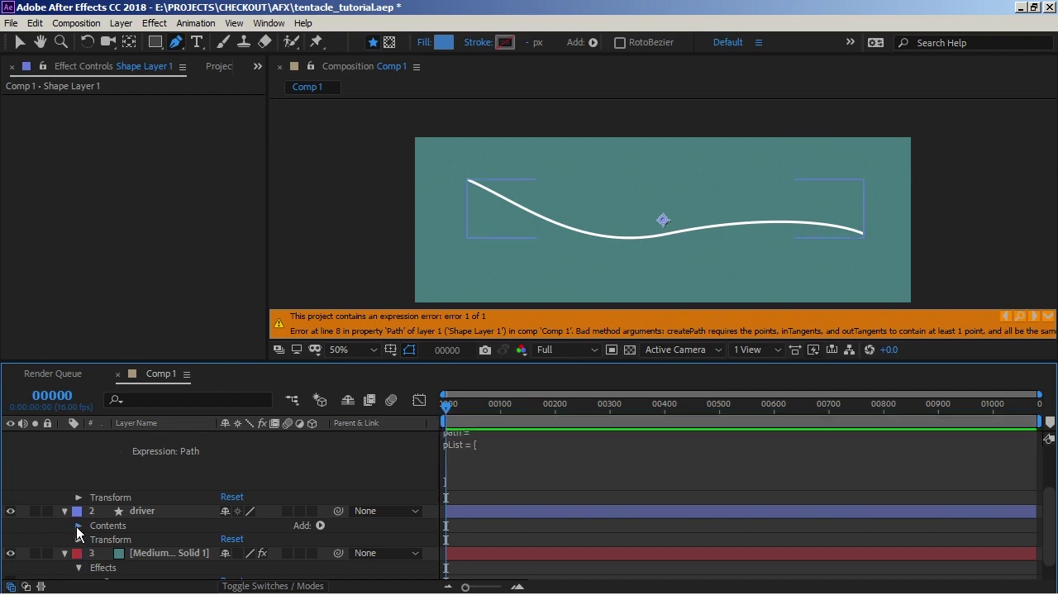
{"action": "left_click", "coordinate": [76, 526]}
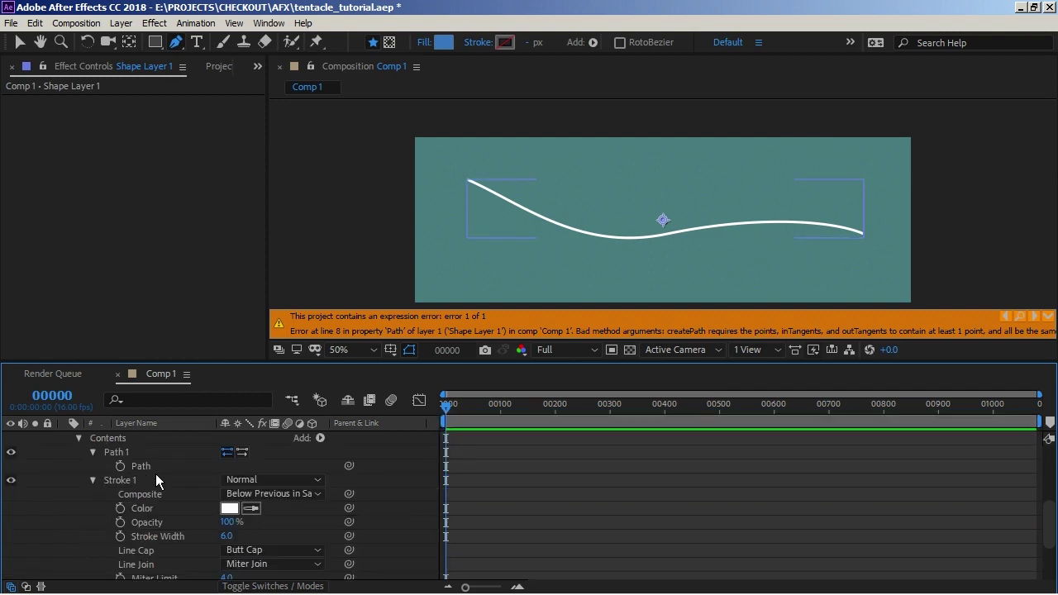
{"action": "scroll", "coordinate": [158, 461], "scroll_direction": "up", "scroll_amount": 1}
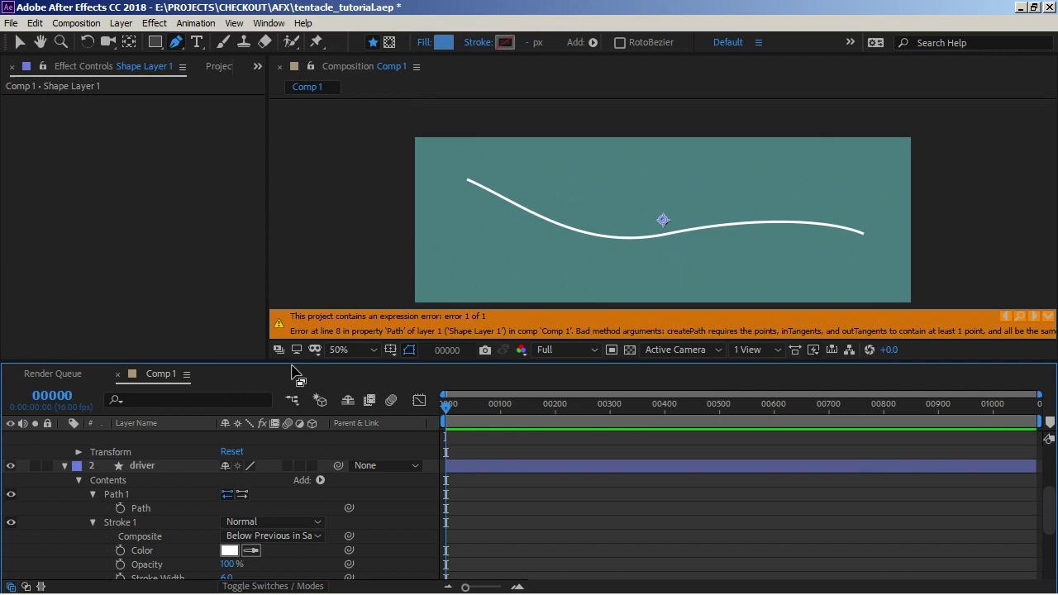
{"action": "left_click_drag", "start_coordinate": [296, 363], "coordinate": [303, 303]}
{"action": "scroll", "coordinate": [139, 465], "scroll_direction": "up", "scroll_amount": 2}
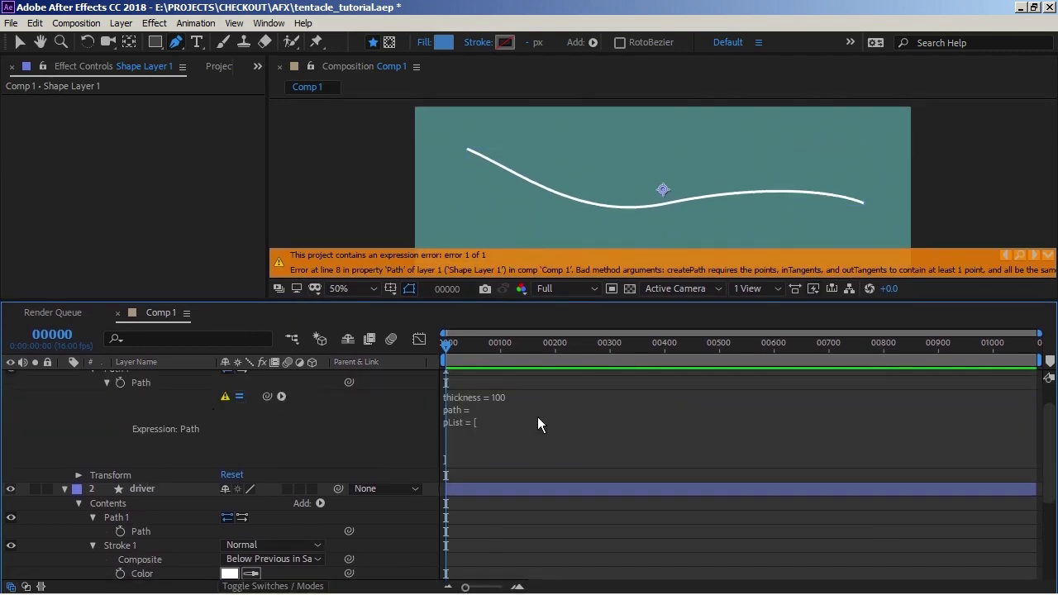
Pick-whip 'path =' to driver's Path 1 path, inserting thisComp.layer("driver").content("Path 1").path
{"action": "left_click", "coordinate": [537, 423]}
{"action": "left_click", "coordinate": [468, 408]}
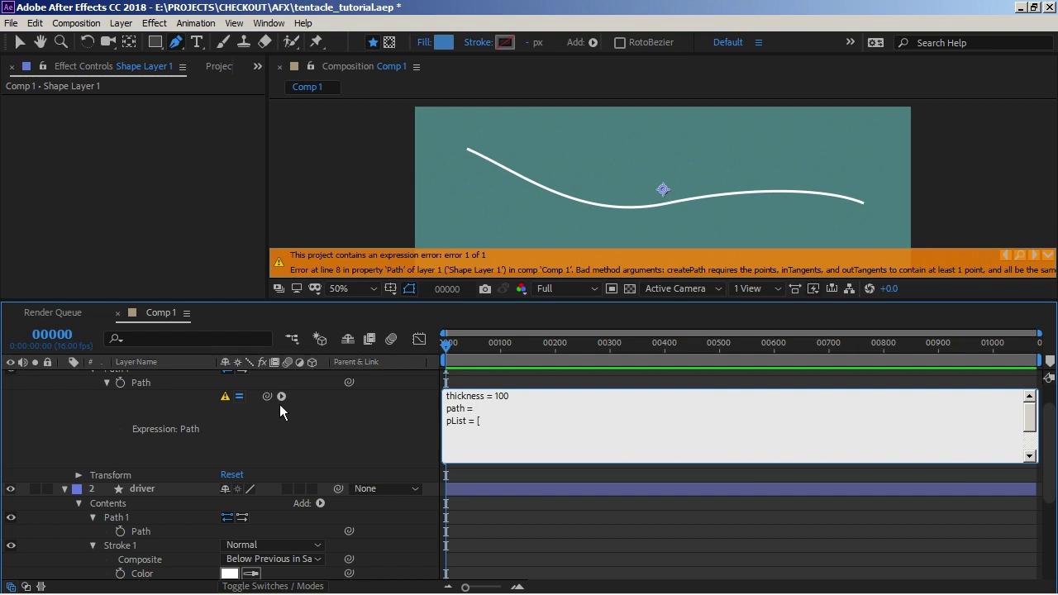
{"action": "left_click_drag", "start_coordinate": [193, 458], "coordinate": [149, 530]}
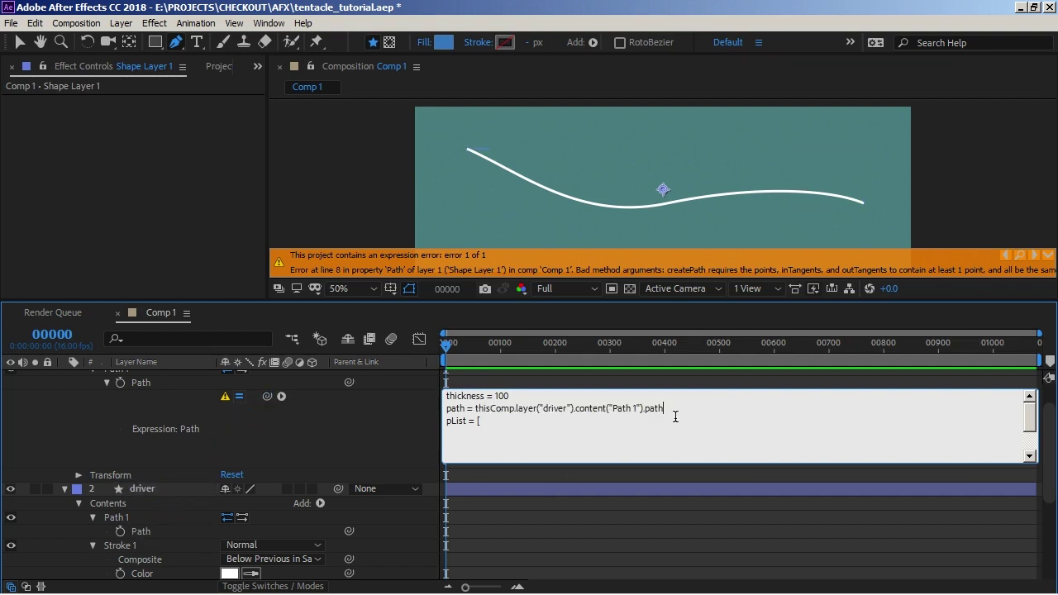
{"action": "left_click_drag", "start_coordinate": [476, 408], "coordinate": [664, 408]}
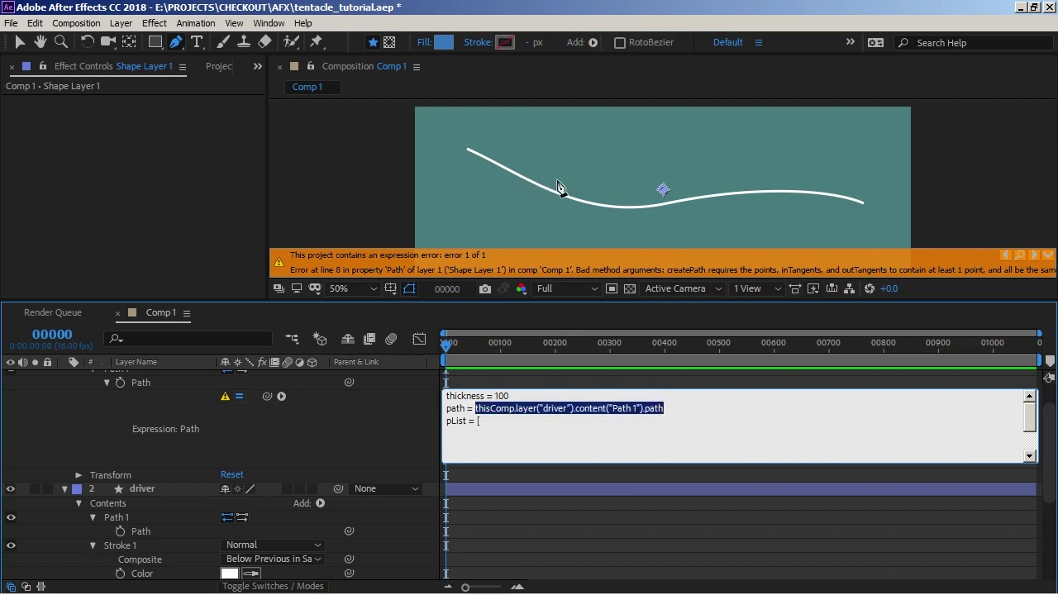
{"action": "left_click", "coordinate": [671, 406]}
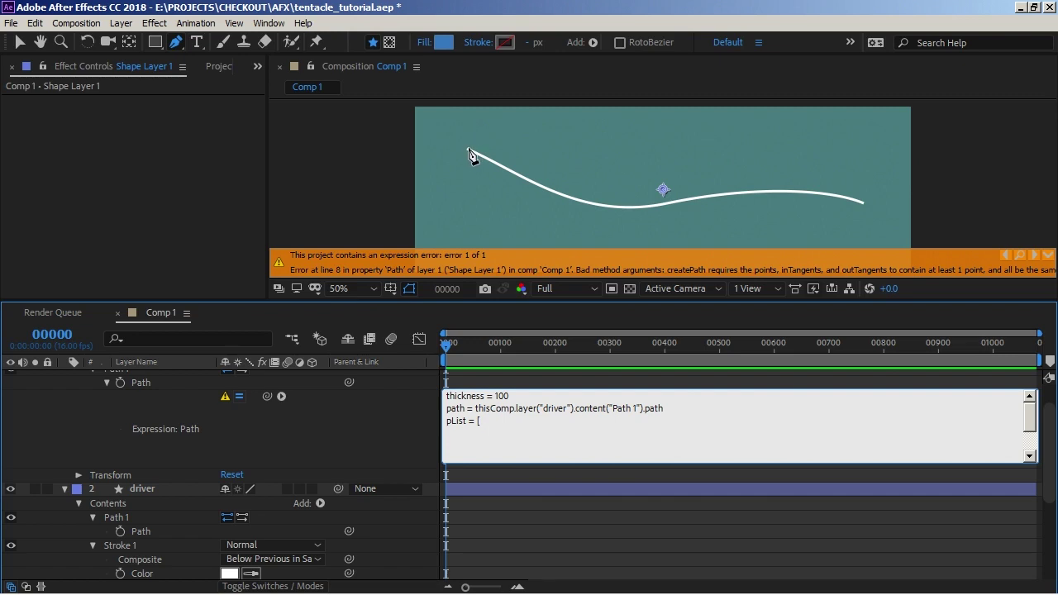
Type the first pList entry: path.pointOnPath(0) plus path.normalOnPath(0) times thickness
{"action": "left_click", "coordinate": [472, 452]}
{"action": "type", "text": "path.pointOnPath()0"}
{"action": "left_click", "coordinate": [579, 435]}
{"action": "type", "text": "+ ["}
{"action": "type", "text": "pat"}
{"action": "type", "text": "h.normal"}
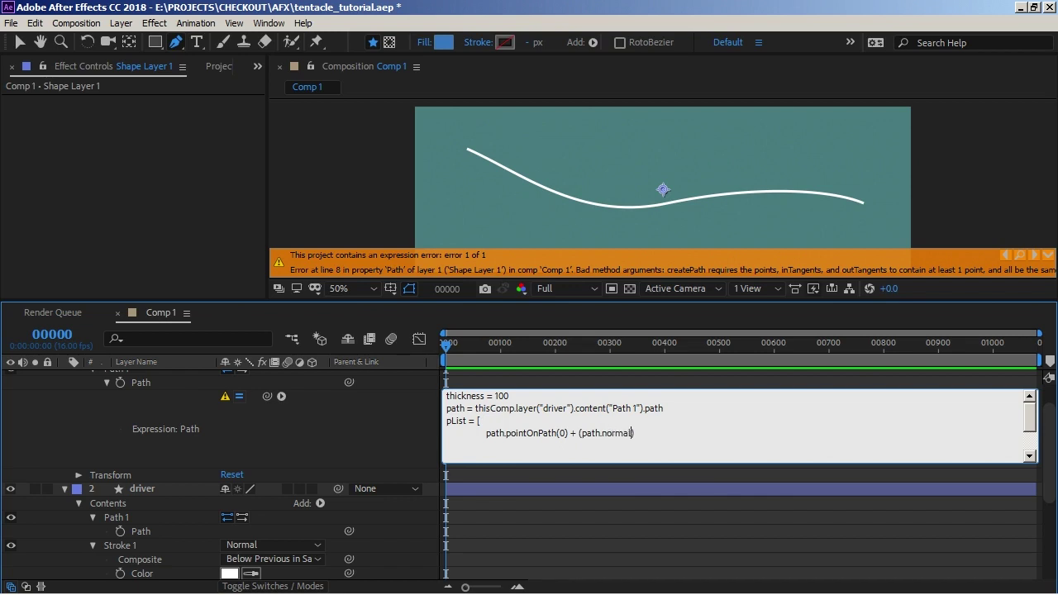
{"action": "type", "text": "OnPath"}
{"action": "type", "text": "(0"}
{"action": "type", "text": ")*"}
{"action": "type", "text": "thicknbe"}
{"action": "type", "text": "ess"}
Duplicate the first point line as a 0.2 point with its thickness offset scaled by .8
{"action": "type", "text": ","}
{"action": "left_click_drag", "start_coordinate": [731, 435], "coordinate": [436, 431]}
{"action": "key", "text": "ctrl+c"}
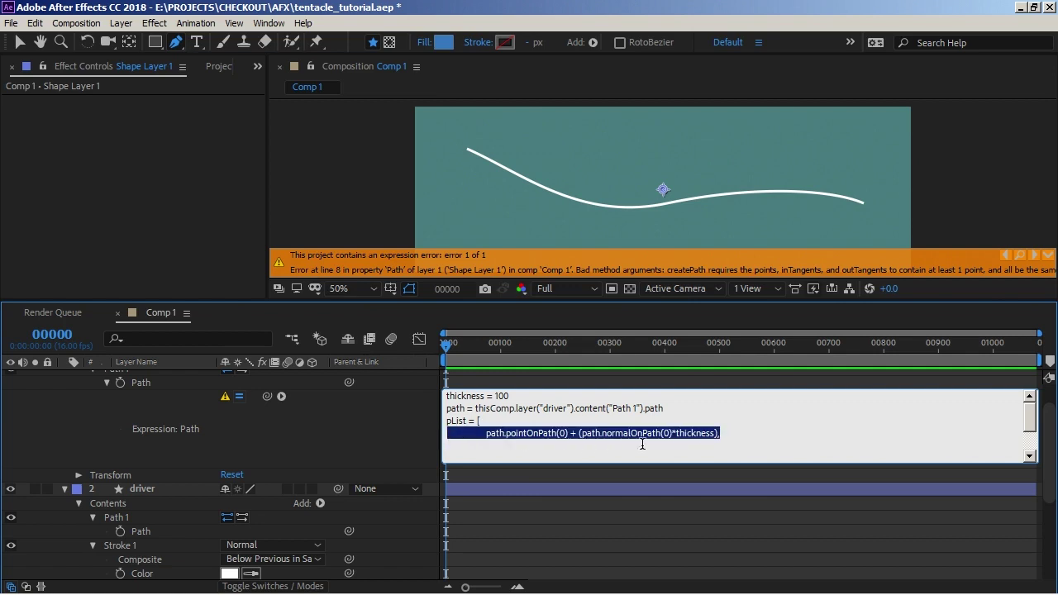
{"action": "left_click", "coordinate": [732, 433]}
{"action": "key", "text": "Return"}
{"action": "key", "text": "ctrl+v"}
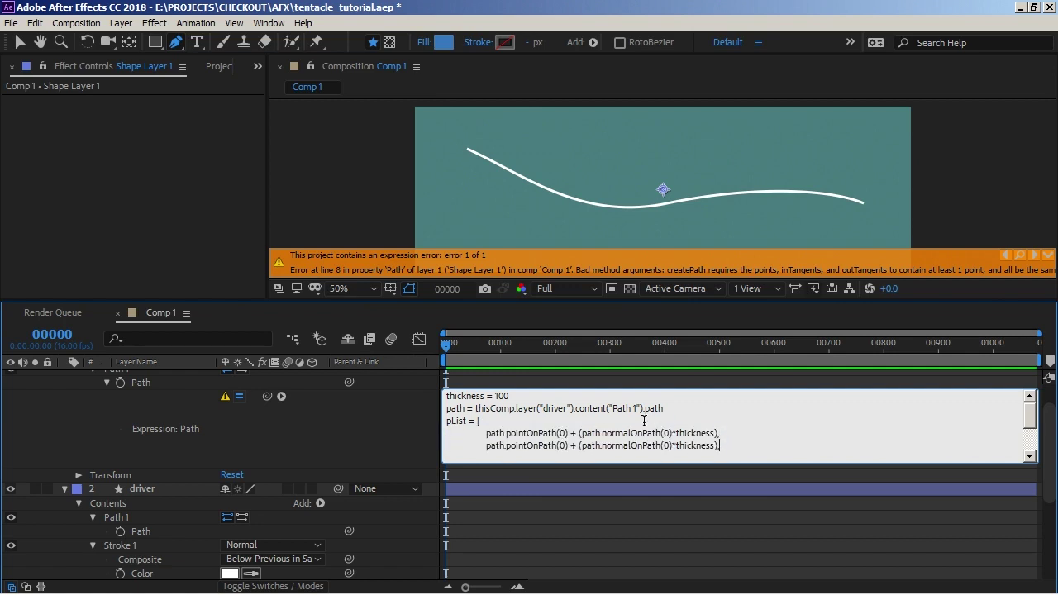
{"action": "left_click", "coordinate": [563, 446]}
{"action": "type", "text": ".2"}
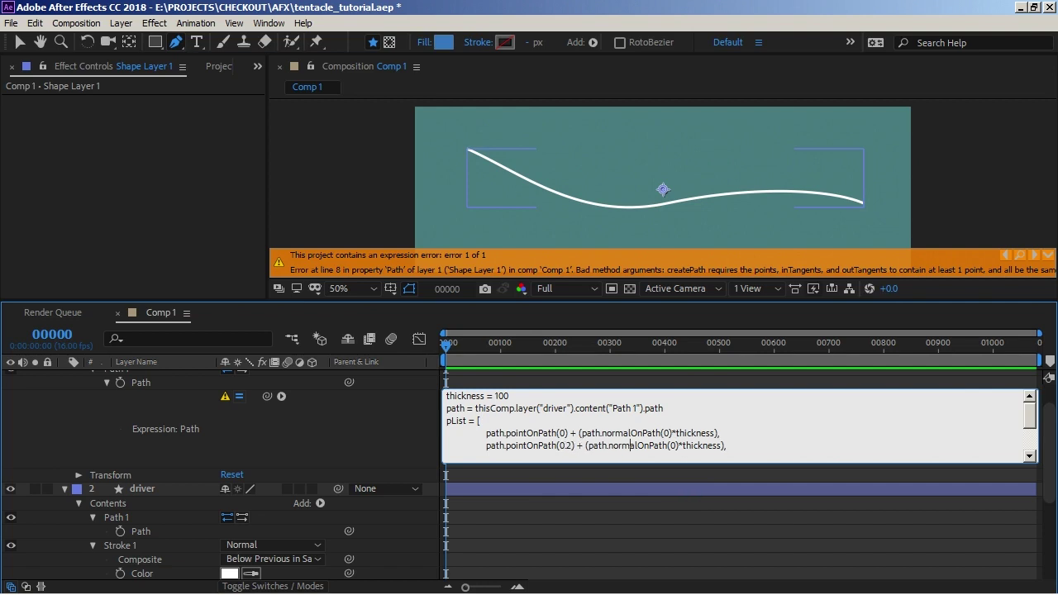
{"action": "left_click", "coordinate": [675, 445]}
{"action": "type", "text": ".2"}
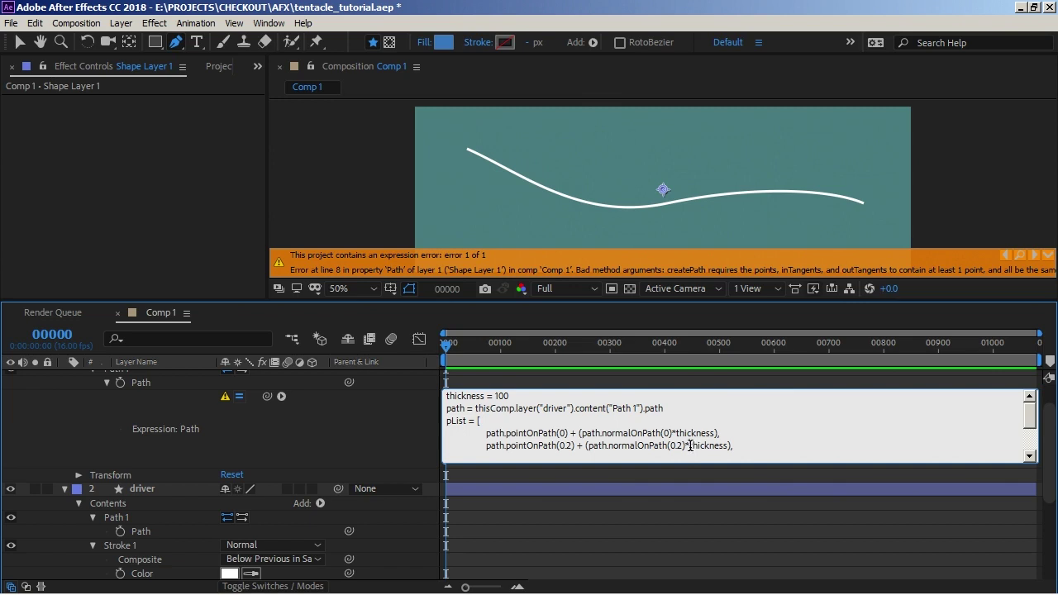
{"action": "type", "text": "("}
{"action": "type", "text": ")"}
{"action": "type", "text": "*"}
{"action": "type", "text": ".9="}
{"action": "key", "text": "BackSpace"}
{"action": "key", "text": "BackSpace"}
{"action": "type", "text": "8"}
Add a 0.4 point line with the thickness multiplier changed to .6
{"action": "left_click_drag", "start_coordinate": [767, 447], "coordinate": [410, 443]}
{"action": "key", "text": "ctrl+c"}
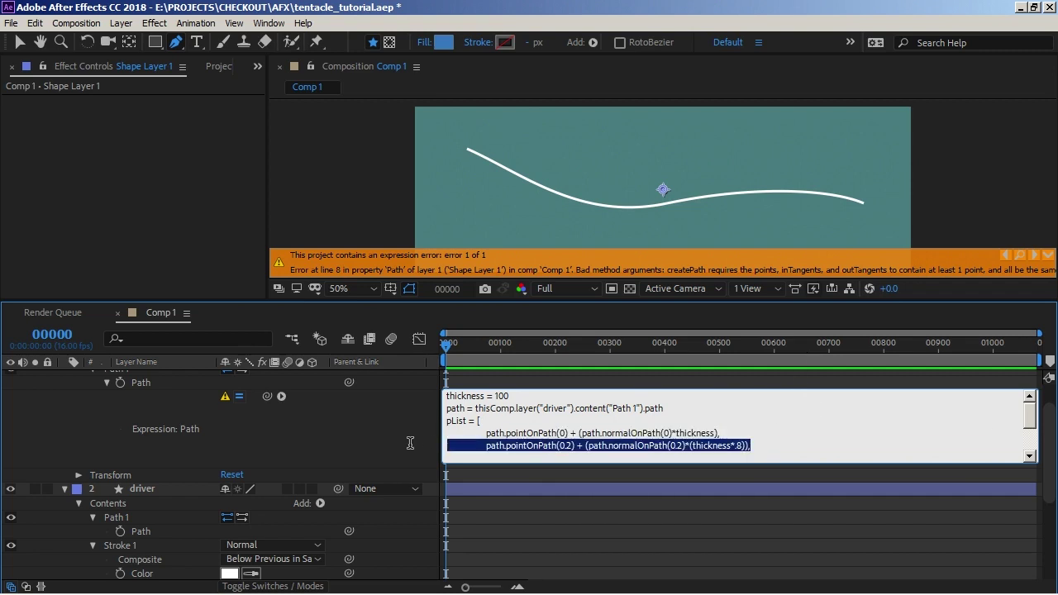
{"action": "left_click", "coordinate": [772, 446]}
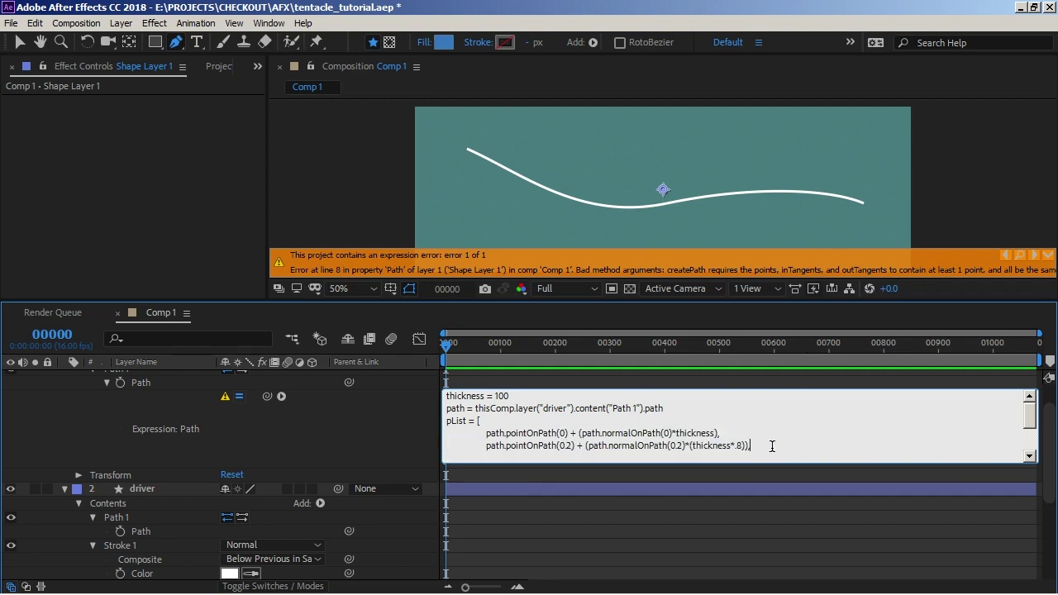
{"action": "key", "text": "Return"}
{"action": "key", "text": "ctrl+v"}
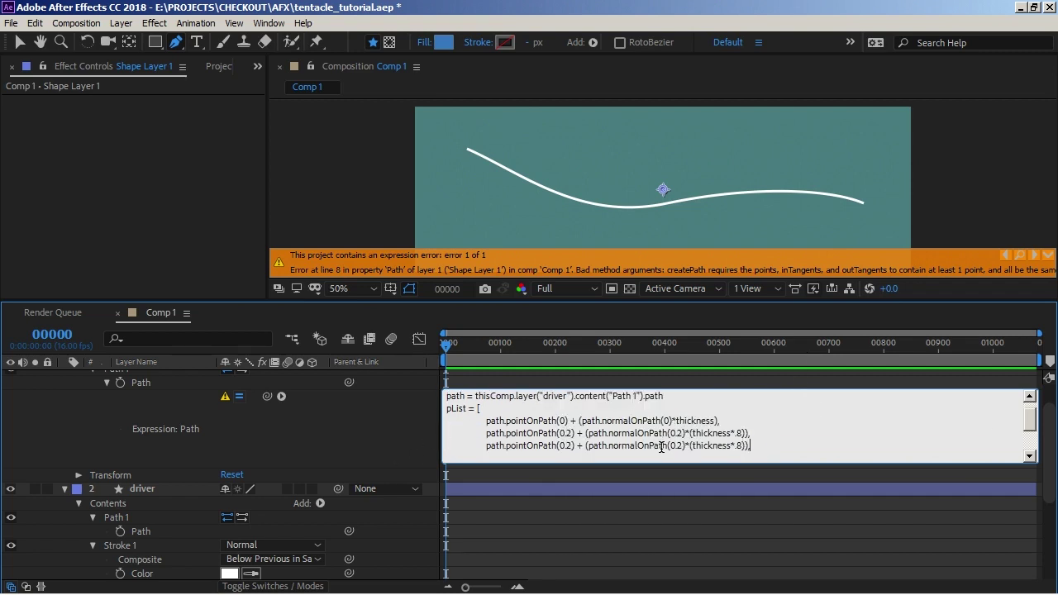
{"action": "double_click", "coordinate": [568, 446]}
{"action": "type", "text": "4"}
{"action": "double_click", "coordinate": [680, 446]}
{"action": "type", "text": "4"}
{"action": "double_click", "coordinate": [738, 446]}
{"action": "type", "text": "6"}
Add a 0.6 point line with the thickness multiplier changed to .4
{"action": "key", "text": "Return"}
{"action": "key", "text": "ctrl+v"}
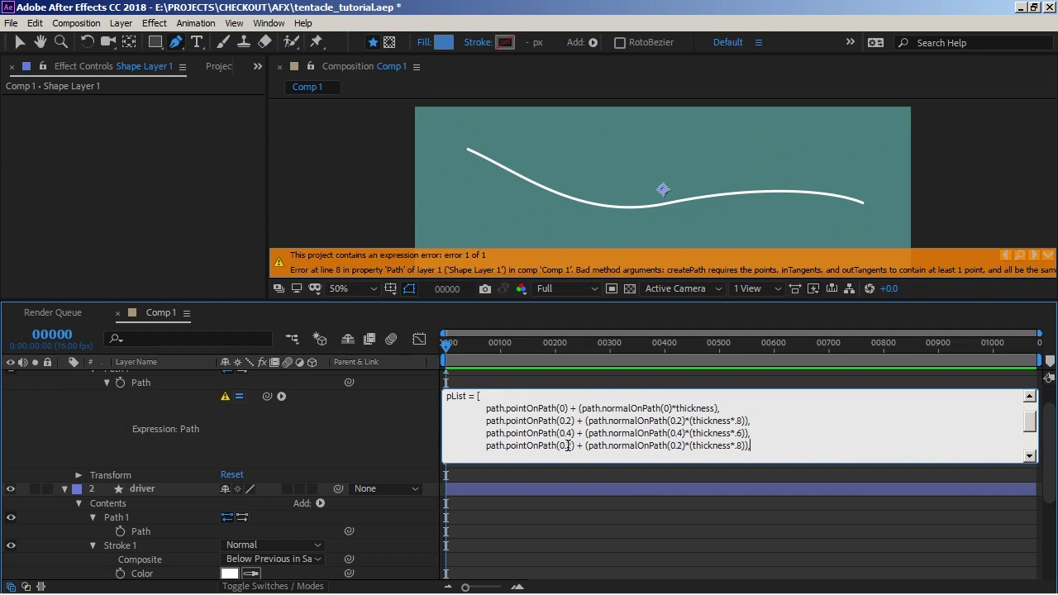
{"action": "double_click", "coordinate": [569, 445]}
{"action": "type", "text": "6"}
{"action": "double_click", "coordinate": [680, 445]}
{"action": "type", "text": "6"}
{"action": "double_click", "coordinate": [739, 446]}
{"action": "type", "text": "4"}
{"action": "left_click", "coordinate": [770, 444]}
Add a final 0.8 point line with the thickness multiplier changed to .2
{"action": "key", "text": "Return"}
{"action": "key", "text": "ctrl+v"}
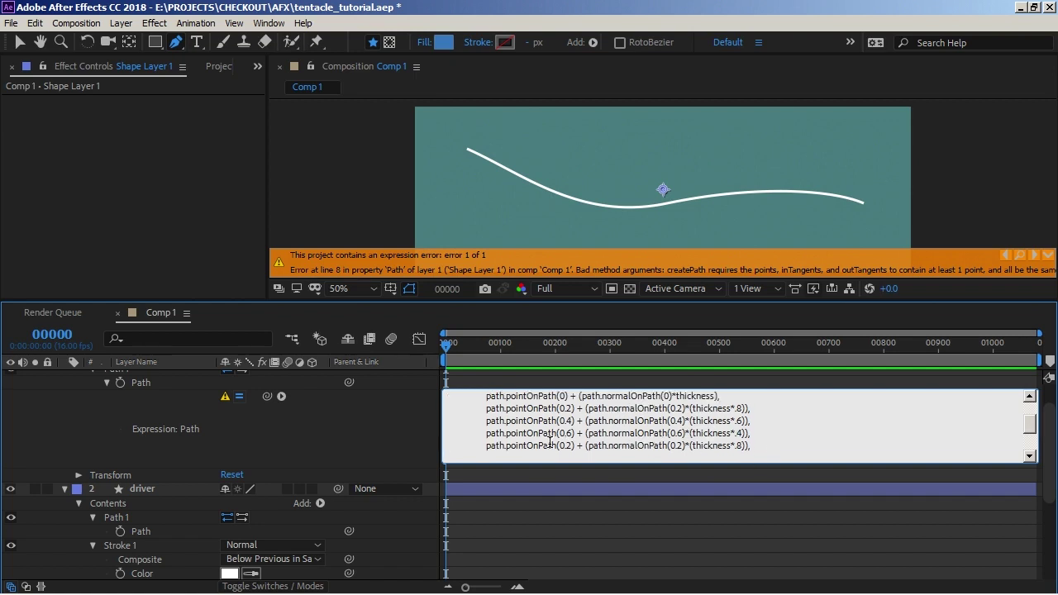
{"action": "double_click", "coordinate": [569, 446]}
{"action": "type", "text": "8"}
{"action": "double_click", "coordinate": [678, 445]}
{"action": "type", "text": "8"}
{"action": "double_click", "coordinate": [742, 445]}
{"action": "type", "text": "2"}
{"action": "key", "text": "Down"}
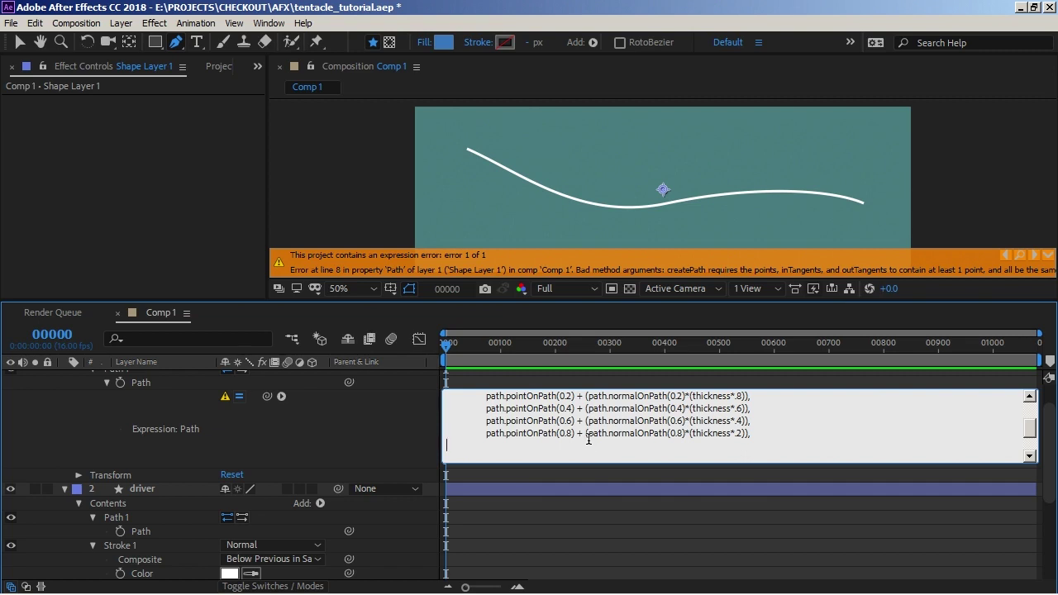
Add a tip point line path.pointOnPath(1) after the five offset-point lines
{"action": "left_click_drag", "start_coordinate": [585, 433], "coordinate": [750, 433]}
{"action": "left_click", "coordinate": [767, 432]}
{"action": "left_click_drag", "start_coordinate": [488, 432], "coordinate": [574, 433]}
{"action": "key", "text": "ctrl+c"}
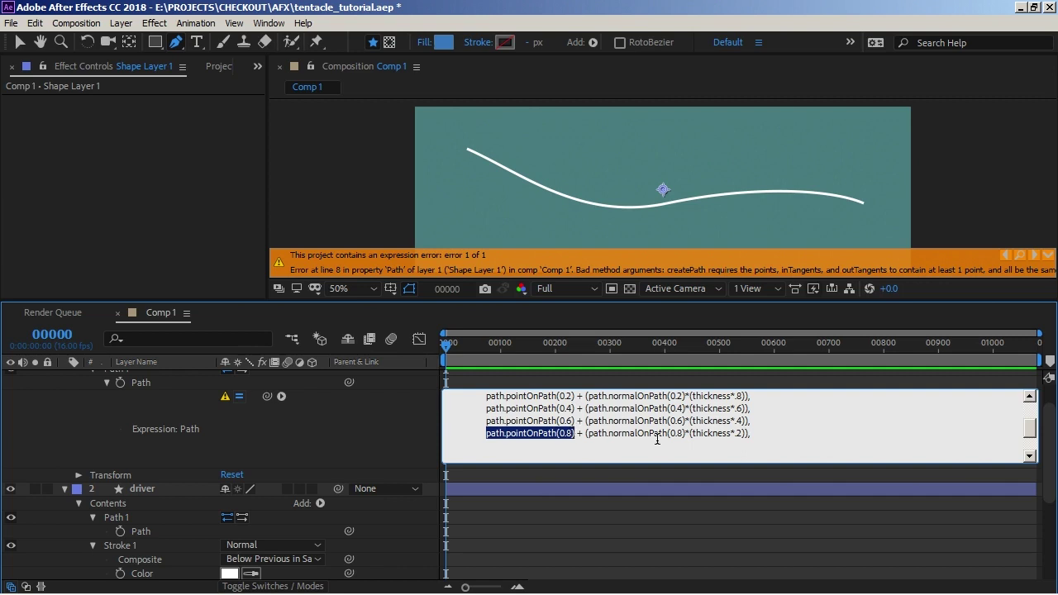
{"action": "left_click", "coordinate": [536, 453]}
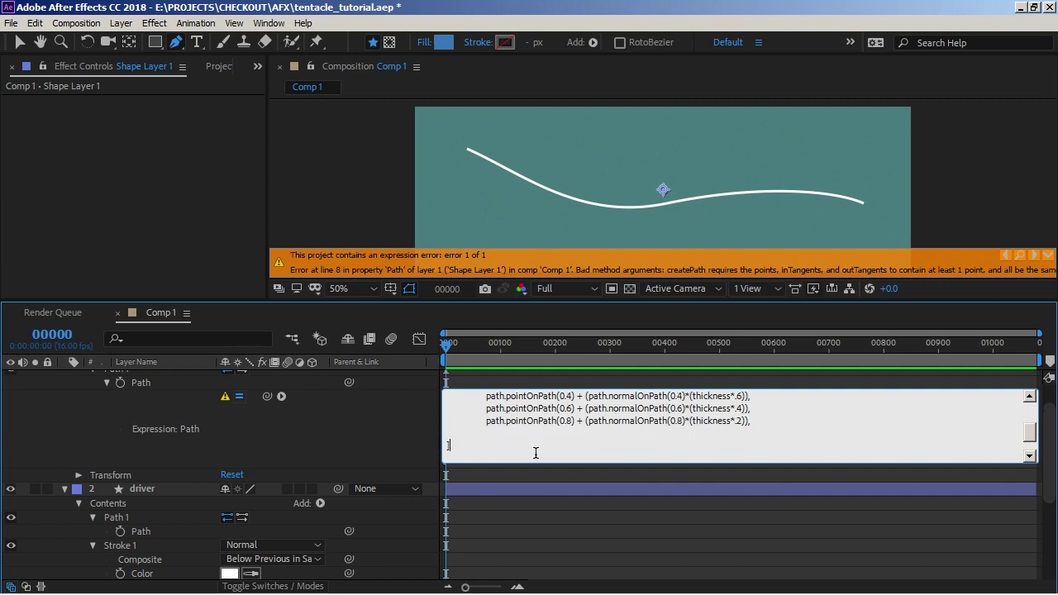
{"action": "key", "text": "ctrl+v"}
{"action": "left_click_drag", "start_coordinate": [558, 434], "coordinate": [578, 433]}
{"action": "type", "text": "1"}
{"action": "scroll", "coordinate": [517, 277], "scroll_direction": "down", "scroll_amount": 2}
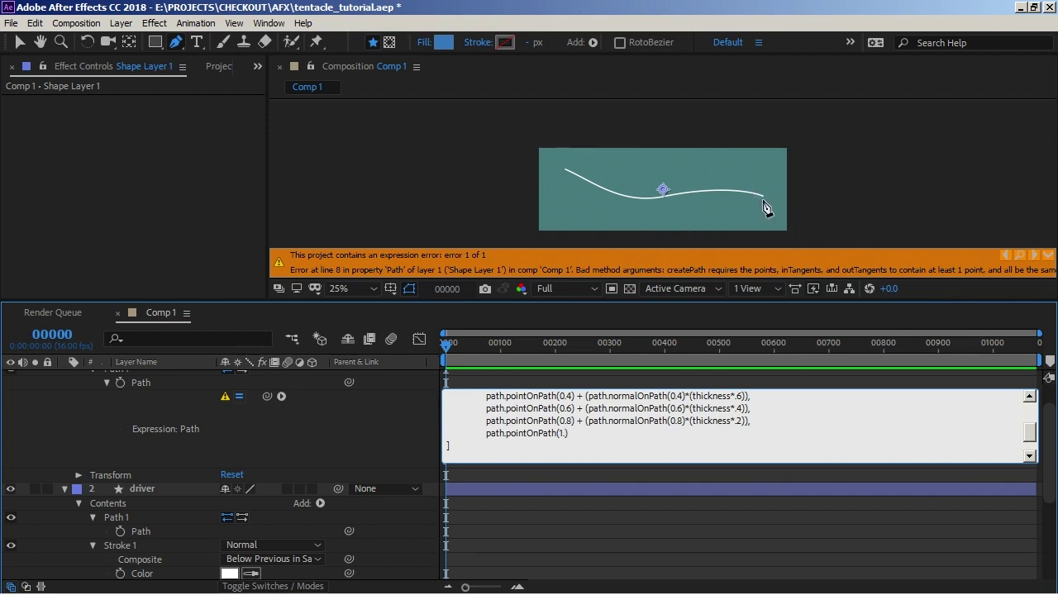
{"action": "type", "text": "."}
{"action": "scroll", "coordinate": [762, 421], "scroll_direction": "up", "scroll_amount": 3}
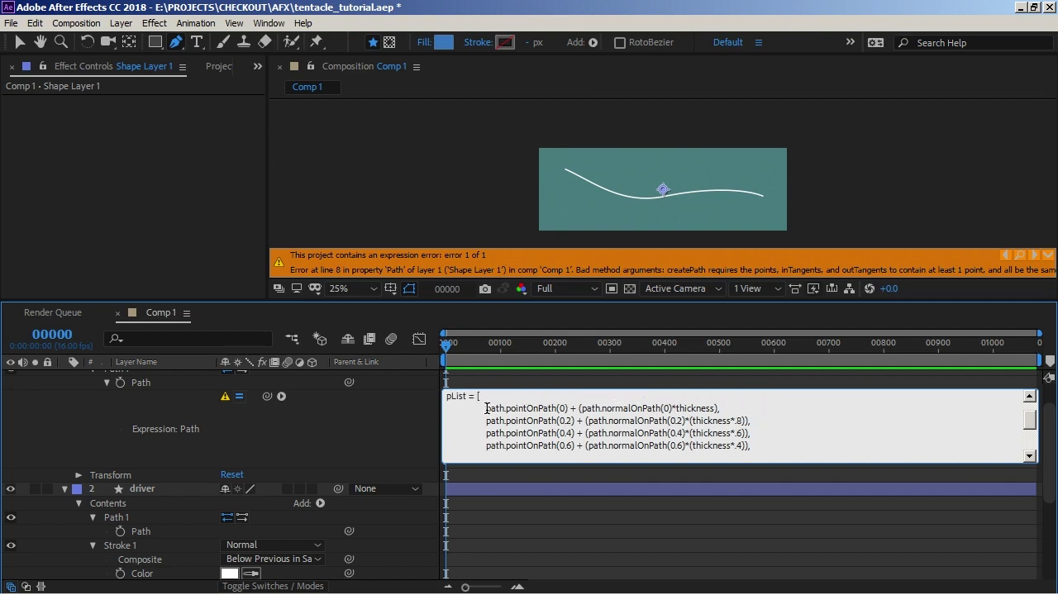
Paste a second copy of the point lines after pointOnPath(1), indent it, and enlarge the box
{"action": "left_click_drag", "start_coordinate": [486, 408], "coordinate": [749, 422]}
{"action": "key", "text": "ctrl+c"}
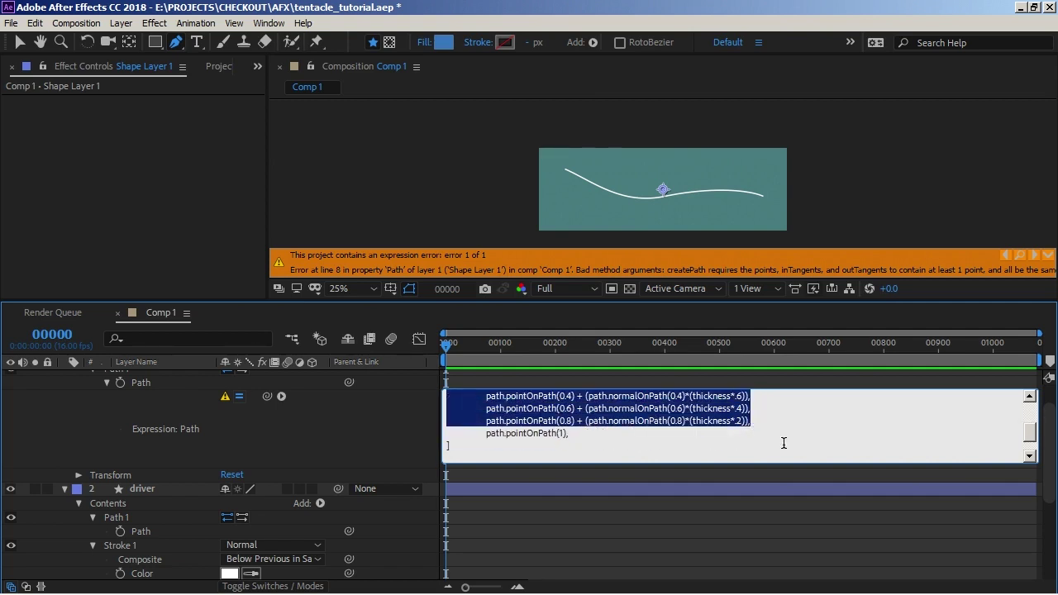
{"action": "left_click", "coordinate": [582, 436]}
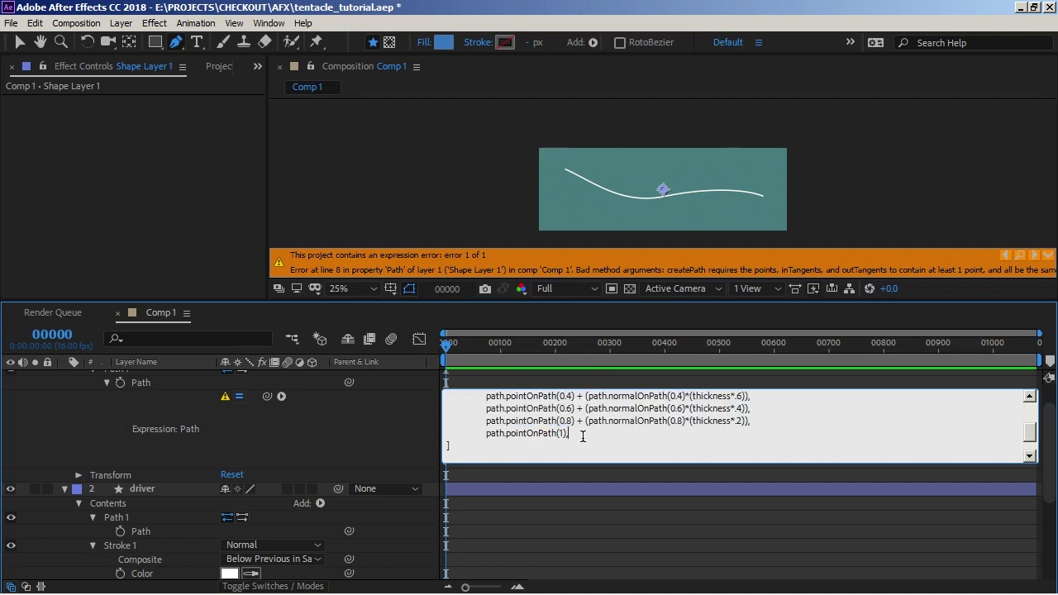
{"action": "key", "text": "Return"}
{"action": "key", "text": "ctrl+v"}
{"action": "scroll", "coordinate": [510, 423], "scroll_direction": "up", "scroll_amount": 1}
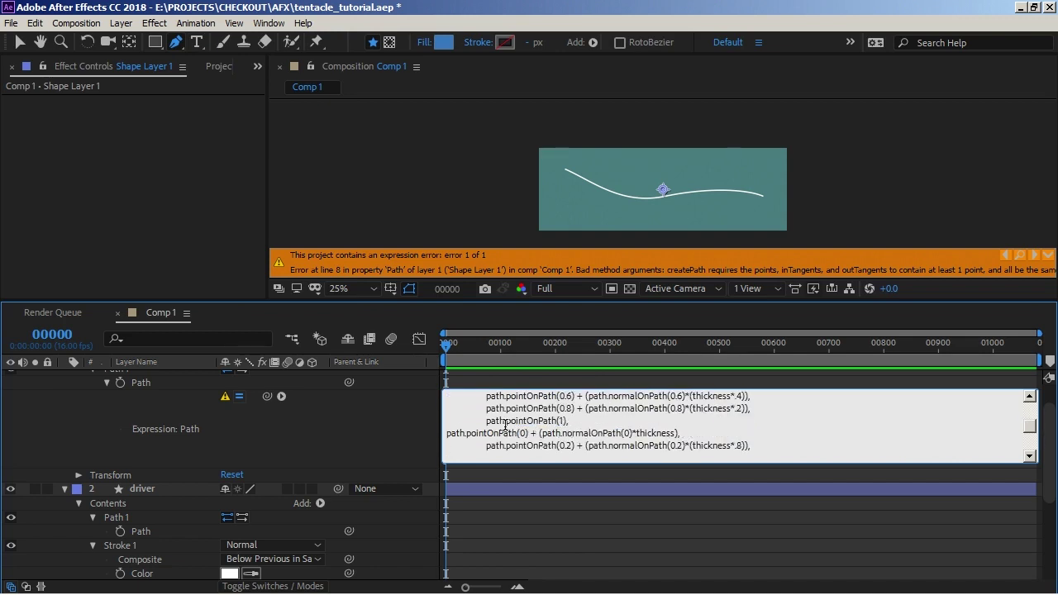
{"action": "left_click", "coordinate": [447, 435]}
{"action": "key", "text": "Tab"}
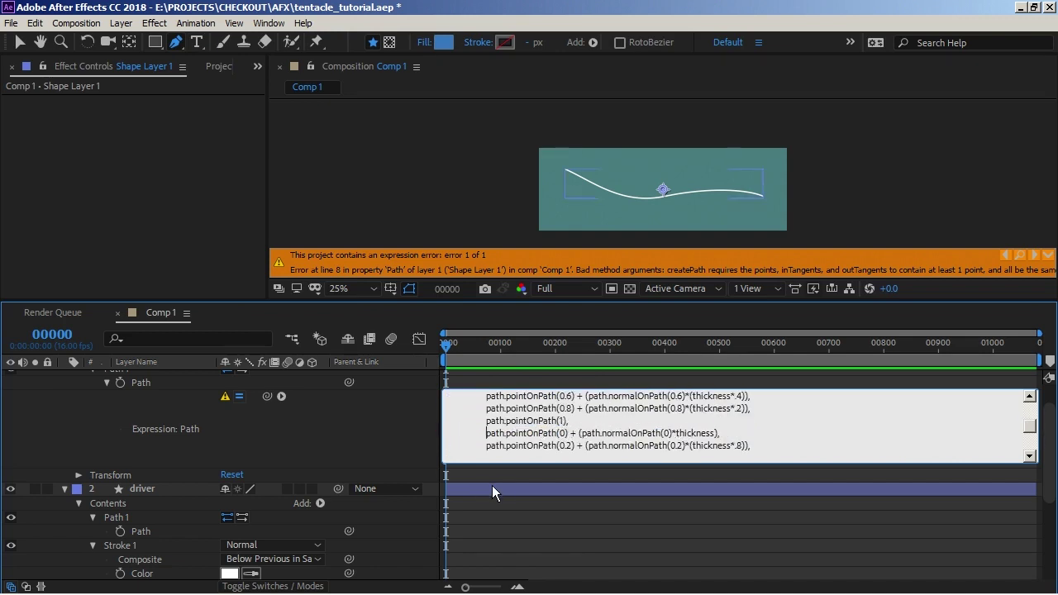
{"action": "left_click_drag", "start_coordinate": [500, 465], "coordinate": [505, 565]}
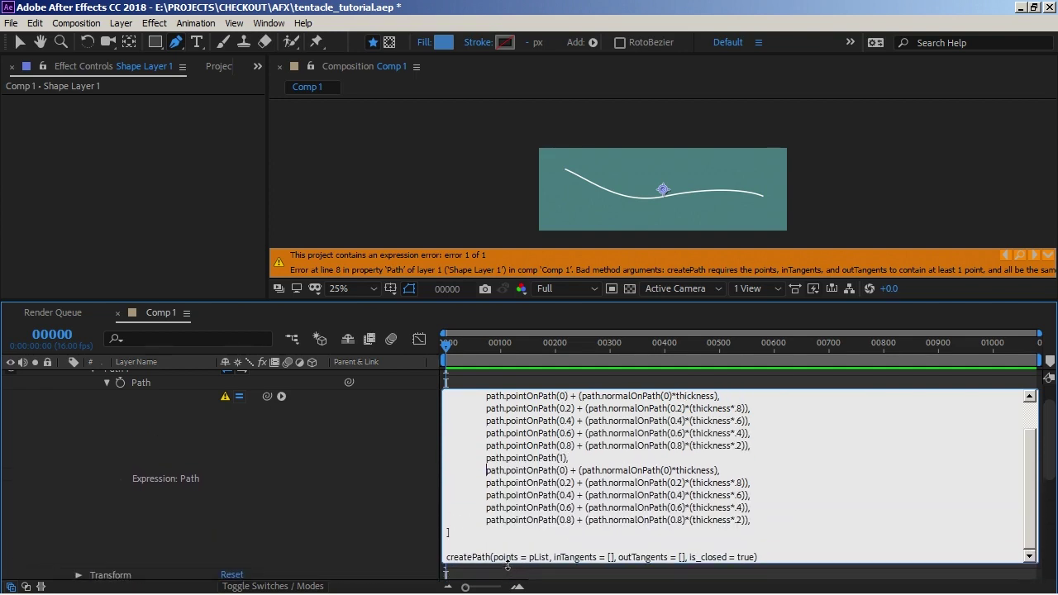
Change the second block's first positions to 0.8, 0.6 and 0.4
{"action": "left_click_drag", "start_coordinate": [578, 308], "coordinate": [581, 238]}
{"action": "left_click", "coordinate": [627, 447]}
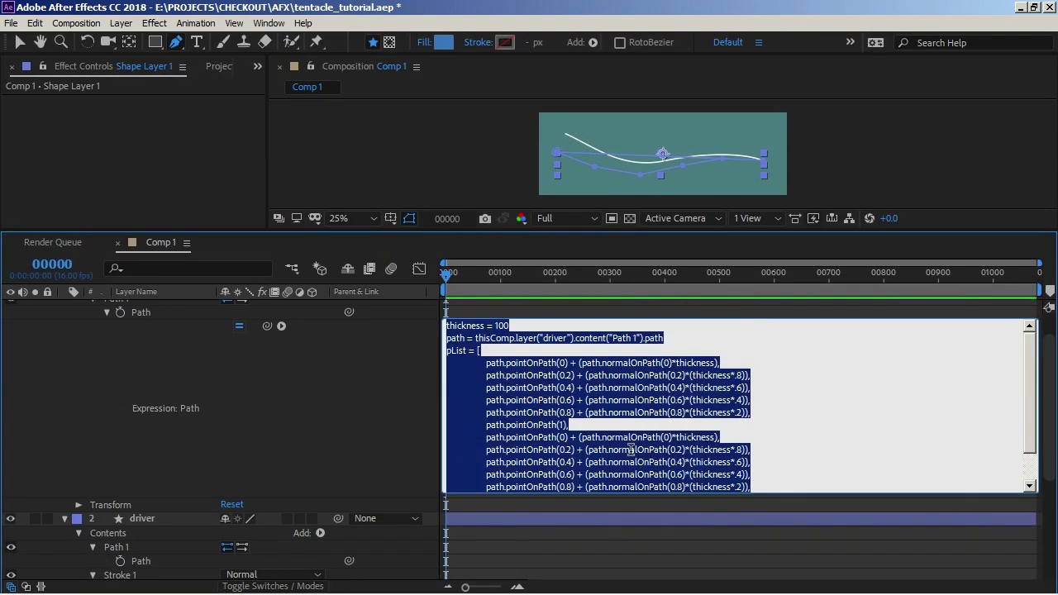
{"action": "left_click", "coordinate": [756, 461]}
{"action": "scroll", "coordinate": [783, 484], "scroll_direction": "down", "scroll_amount": 1}
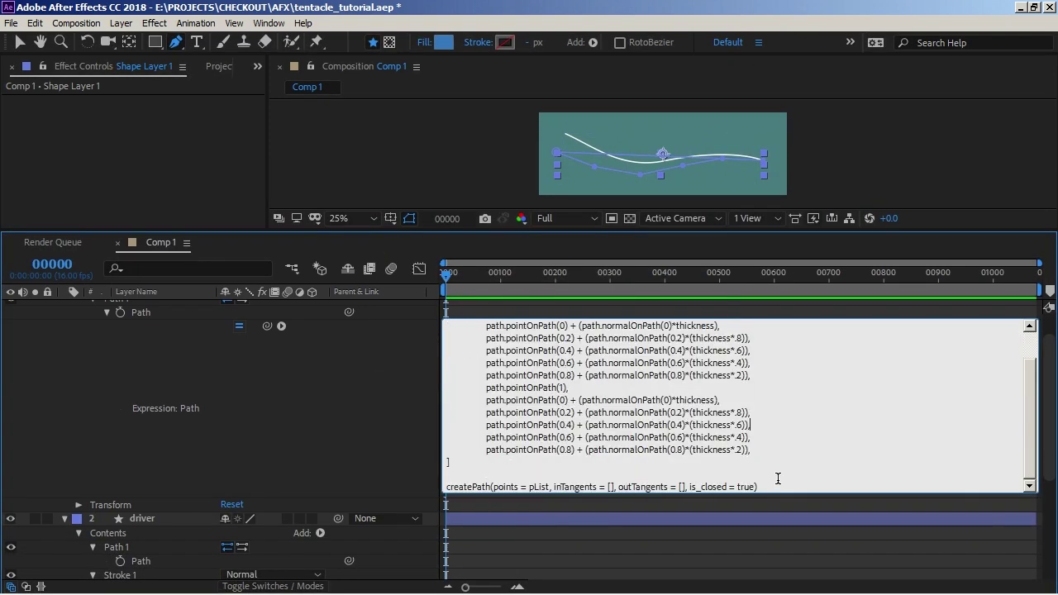
{"action": "double_click", "coordinate": [562, 400]}
{"action": "type", "text": "0.8"}
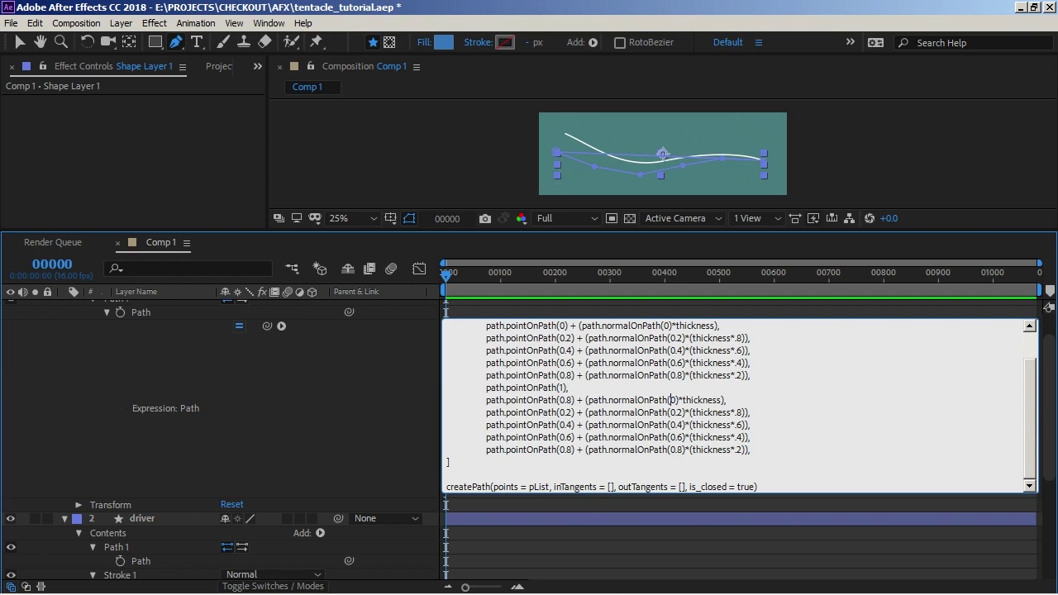
{"action": "type", "text": "0.8"}
{"action": "type", "text": "-"}
{"action": "double_click", "coordinate": [568, 411]}
{"action": "type", "text": "6"}
{"action": "left_click_drag", "start_coordinate": [677, 412], "coordinate": [685, 411]}
{"action": "type", "text": "6"}
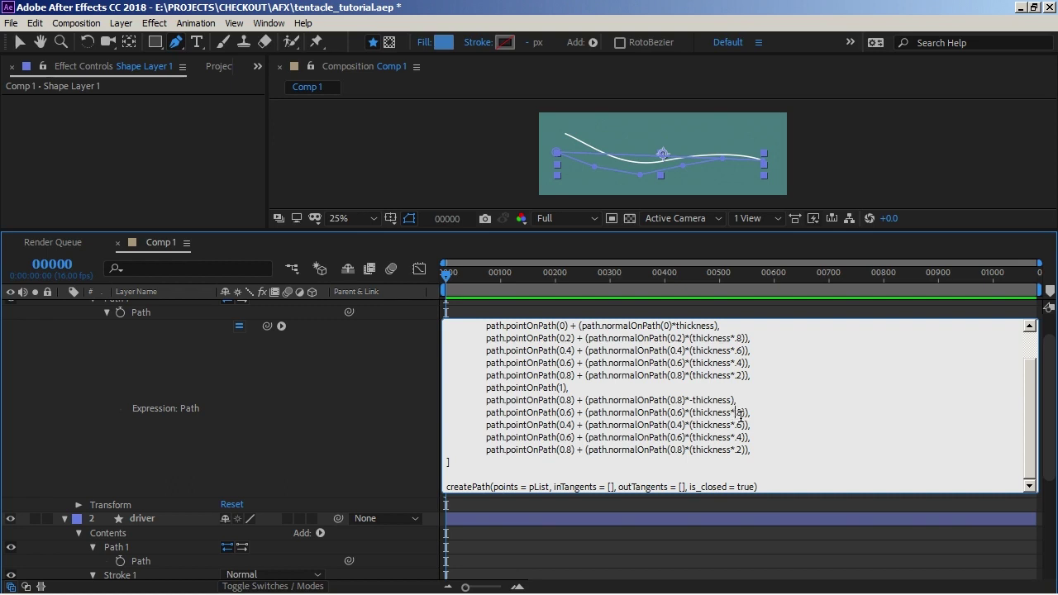
{"action": "type", "text": "-.4"}
Make the thickness multipliers negative on the 0.8, 0.4 and 0.2 lines
{"action": "left_click", "coordinate": [693, 402]}
{"action": "type", "text": "-("}
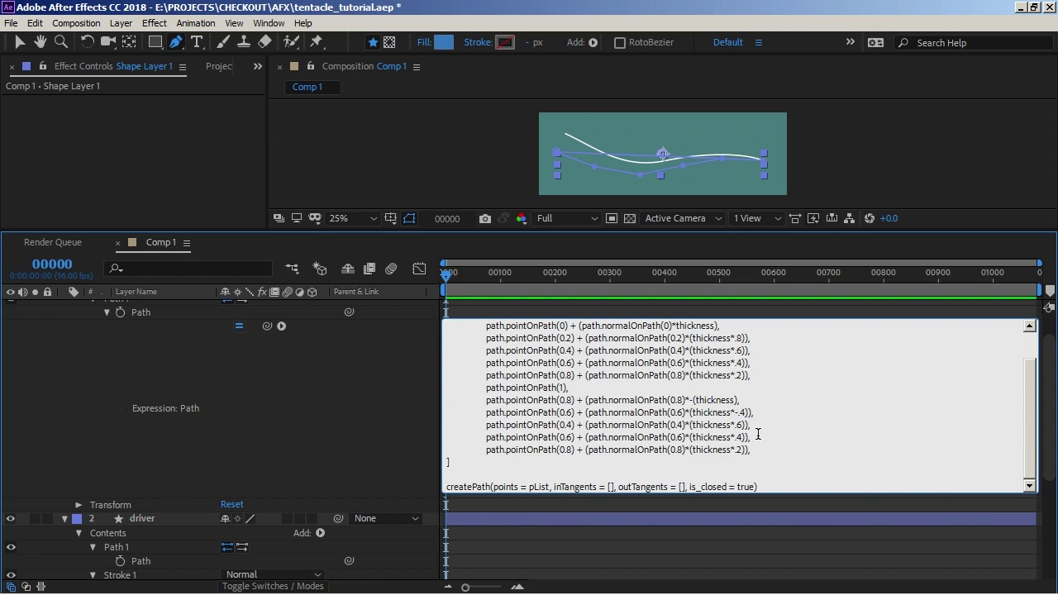
{"action": "key", "text": "Delete"}
{"action": "type", "text": "(-2"}
{"action": "left_click", "coordinate": [734, 425]}
{"action": "type", "text": "-"}
{"action": "left_click", "coordinate": [736, 437]}
{"action": "type", "text": "-"}
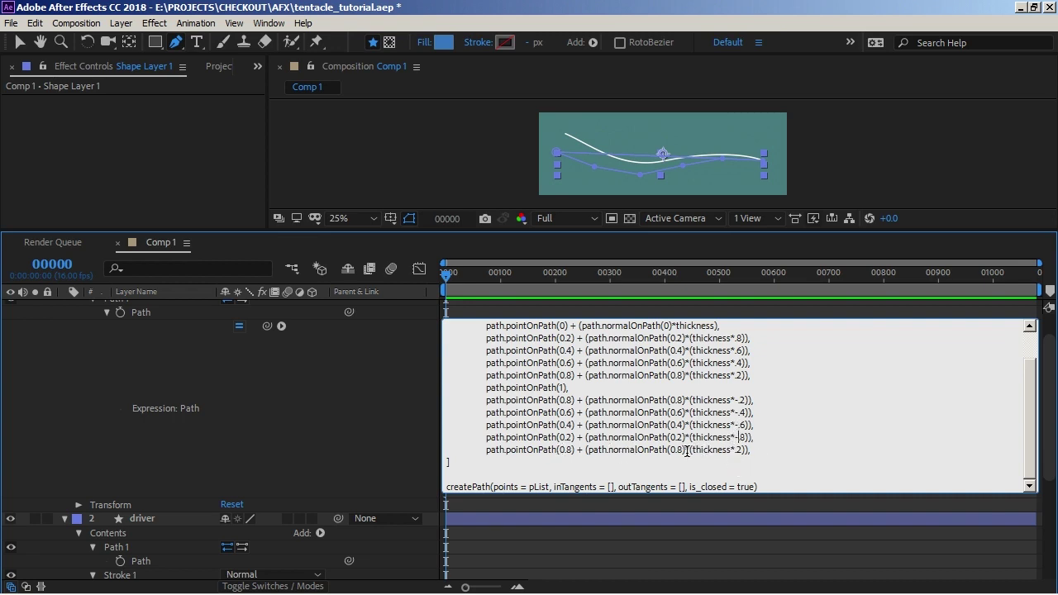
Set the last point line to position 0 with a plain negative thickness
{"action": "left_click_drag", "start_coordinate": [559, 448], "coordinate": [572, 449]}
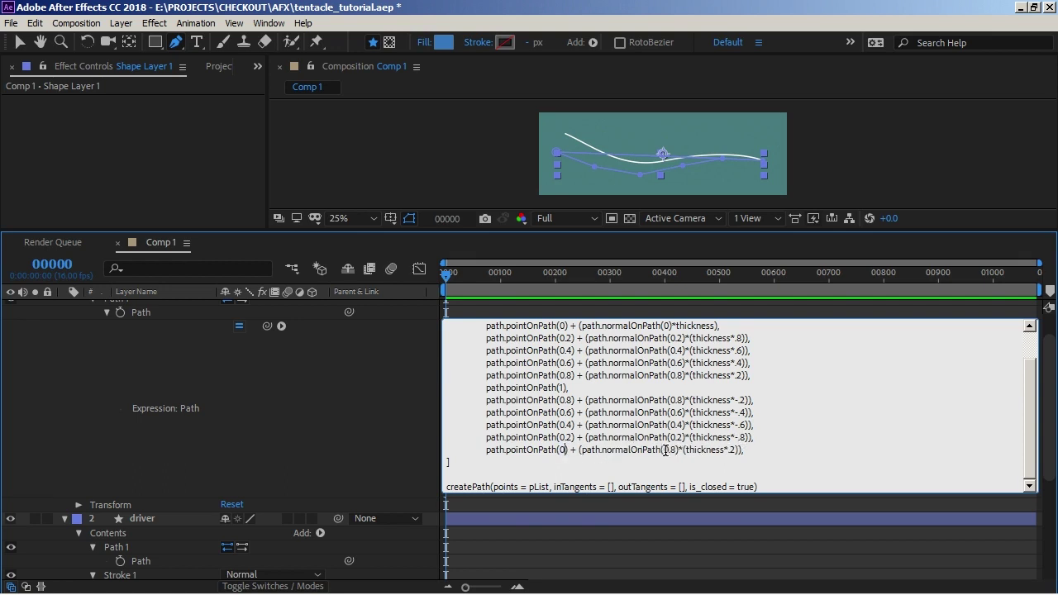
{"action": "key", "text": "BackSpace"}
{"action": "key", "text": "Delete"}
{"action": "type", "text": "-"}
{"action": "key", "text": "Delete"}
{"action": "key", "text": "Delete"}
{"action": "key", "text": "Delete"}
{"action": "key", "text": "Delete"}
Apply the path expression and zoom the composition view to 50%
{"action": "left_click", "coordinate": [819, 553]}
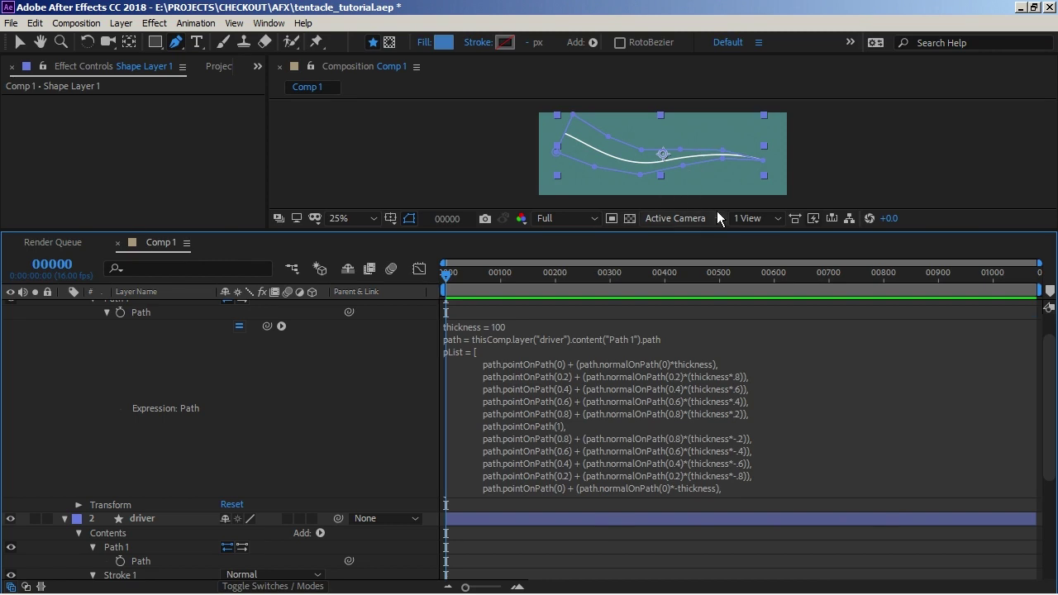
{"action": "left_click_drag", "start_coordinate": [696, 229], "coordinate": [704, 290]}
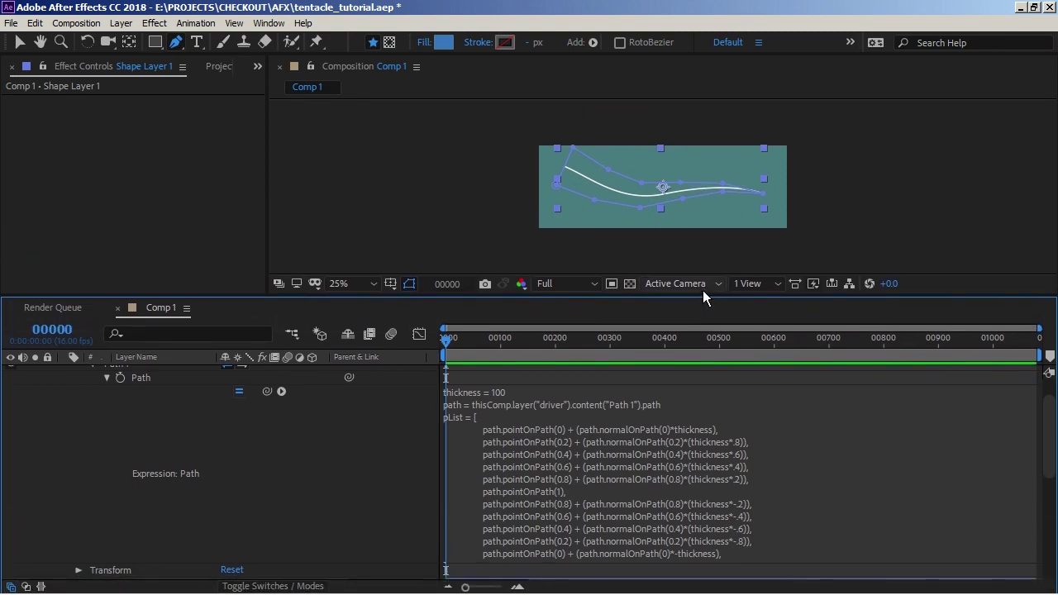
{"action": "key", "text": "period"}
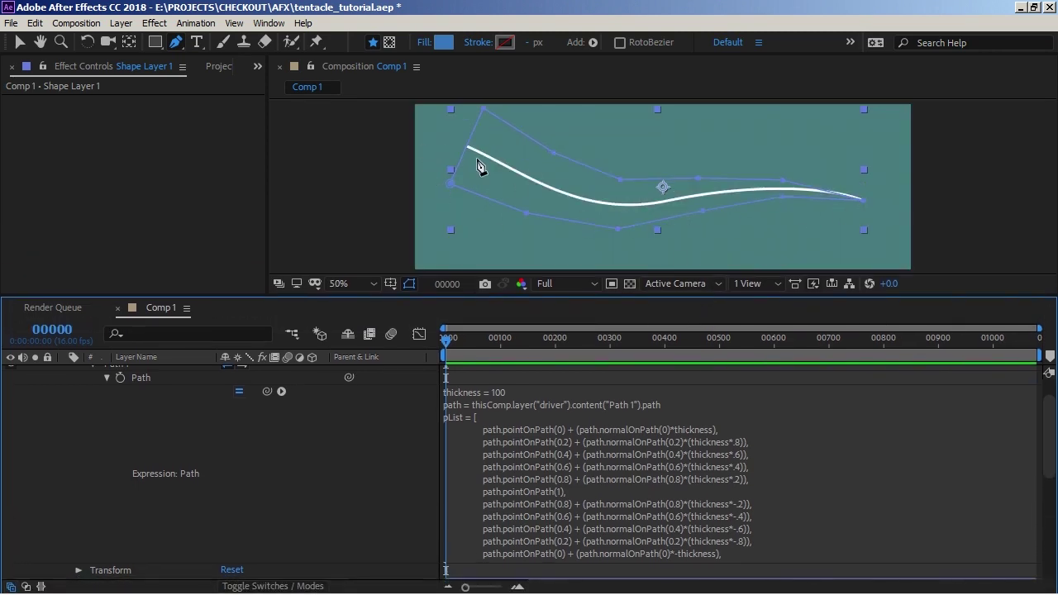
{"action": "scroll", "coordinate": [166, 437], "scroll_direction": "up", "scroll_amount": 1}
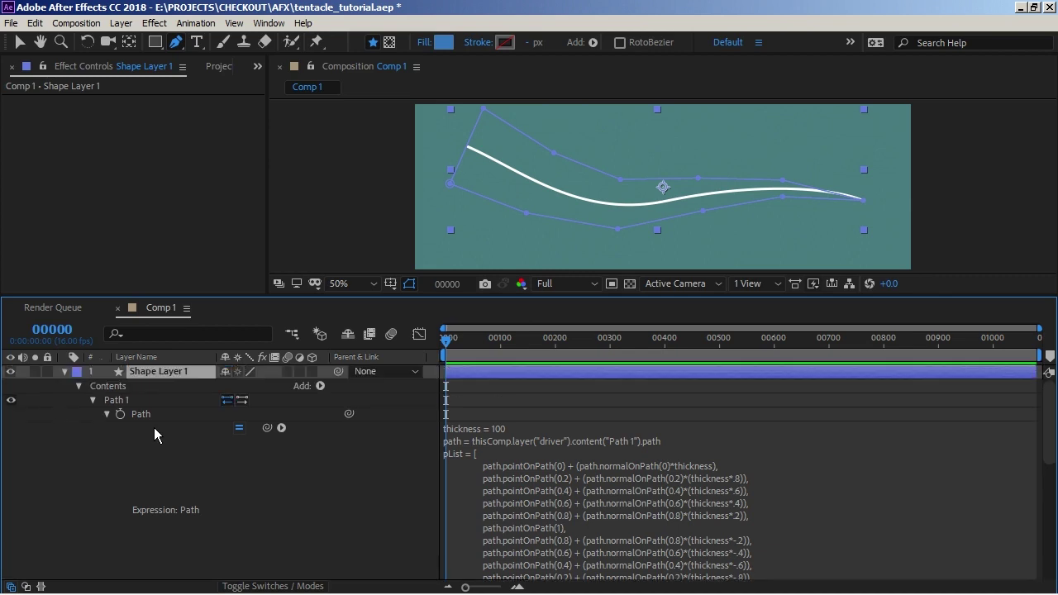
{"action": "left_click", "coordinate": [93, 399]}
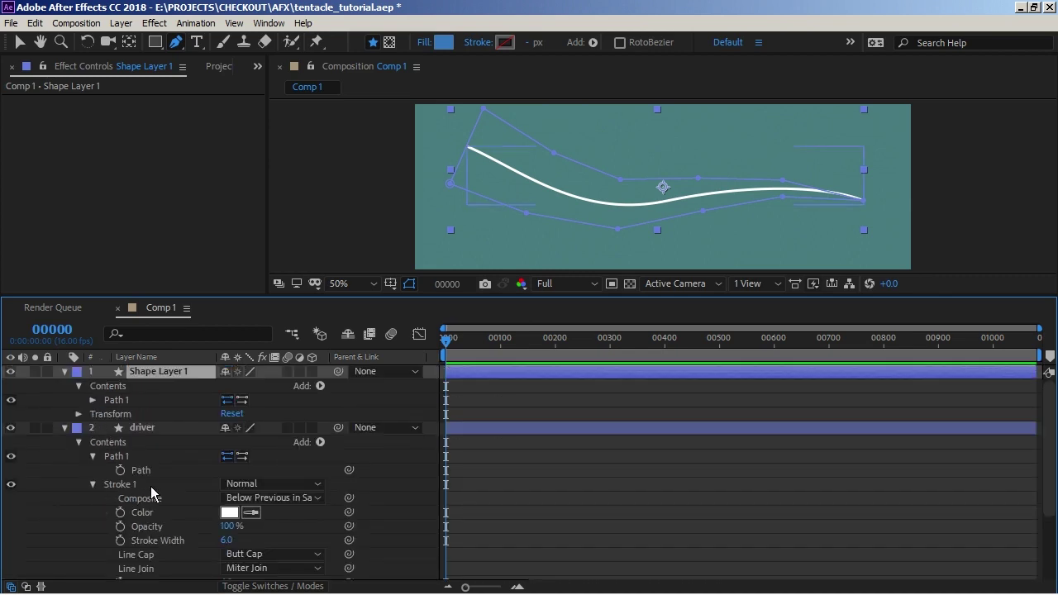
{"action": "left_click", "coordinate": [134, 468]}
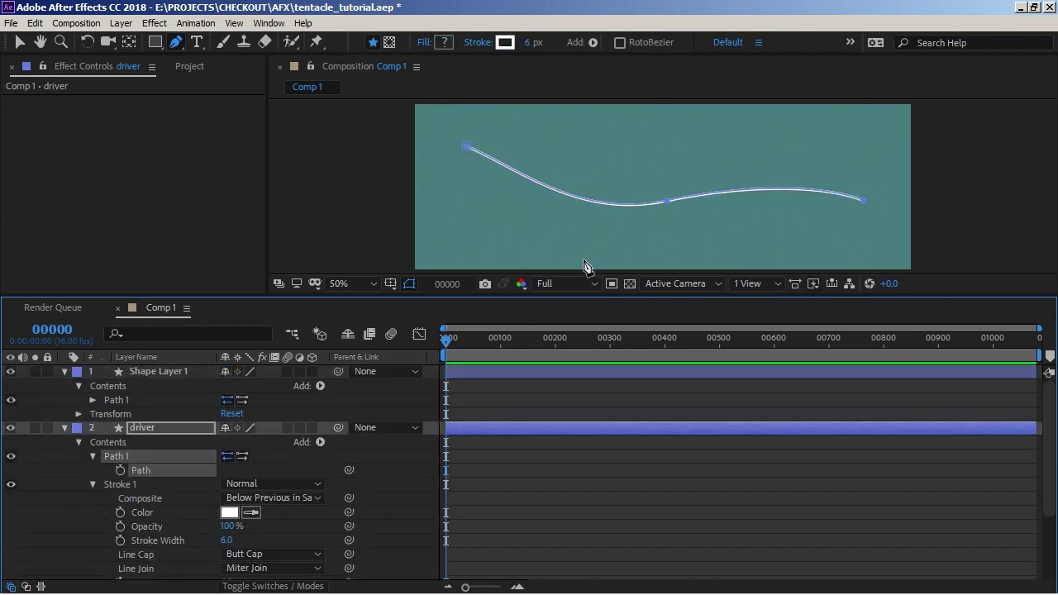
Add a Fill to Shape Layer 1 and set its colour to lavender B48BD1
{"action": "left_click", "coordinate": [319, 386]}
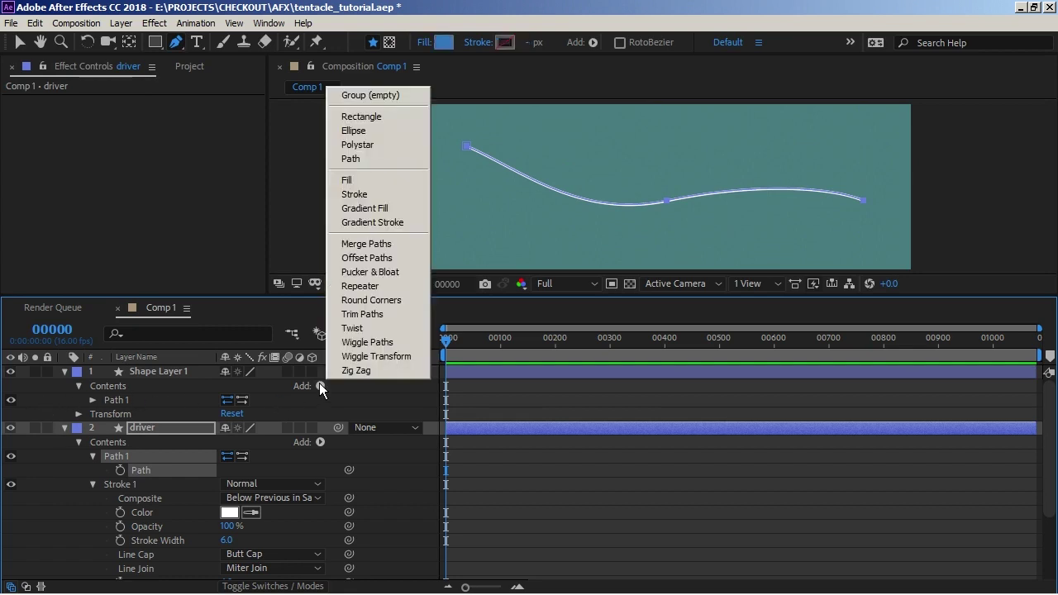
{"action": "left_click", "coordinate": [383, 179]}
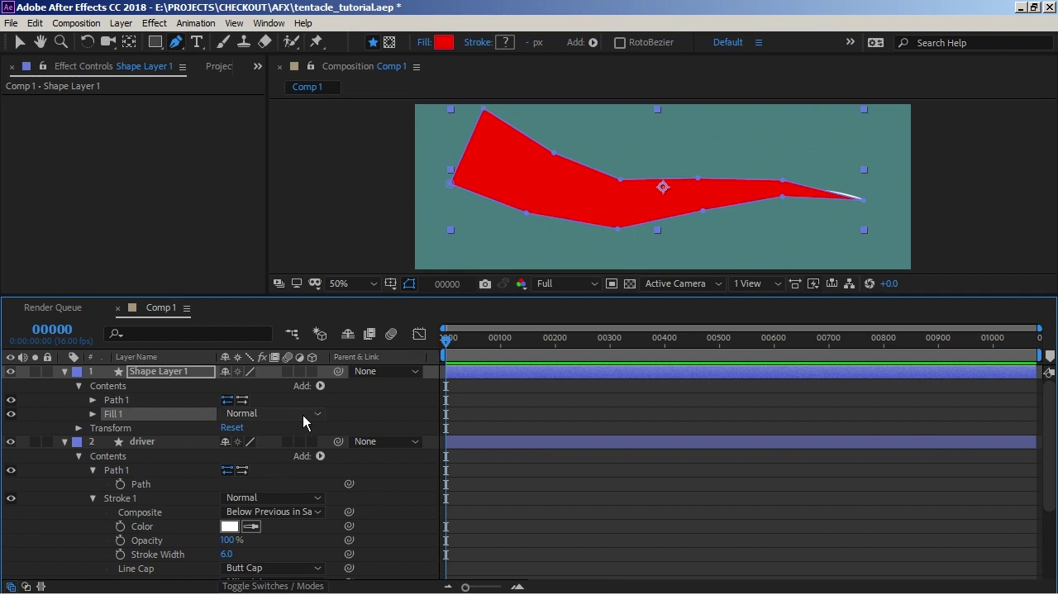
{"action": "left_click", "coordinate": [91, 413]}
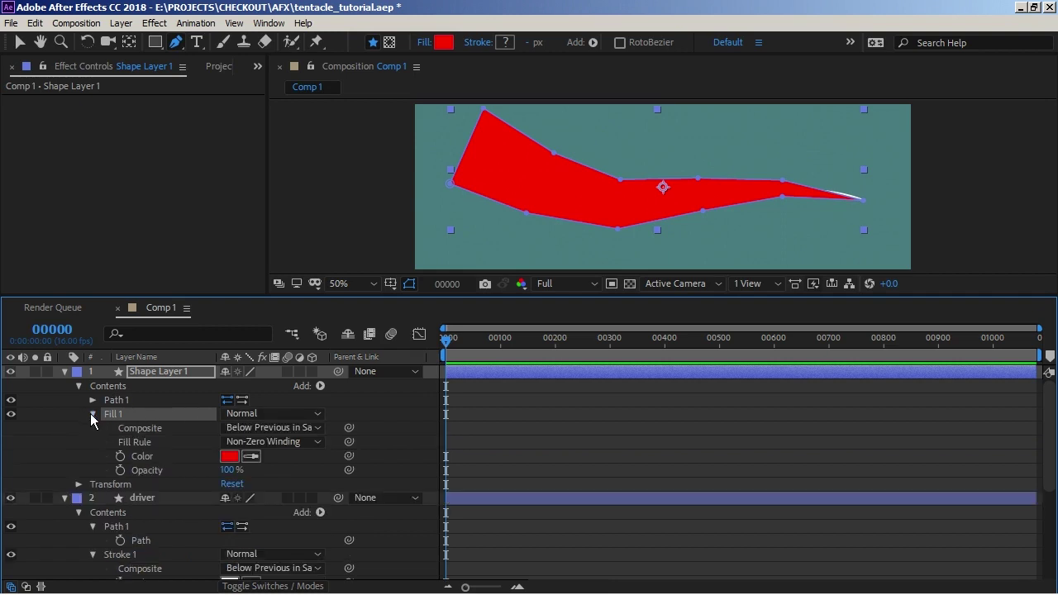
{"action": "left_click", "coordinate": [237, 459]}
{"action": "left_click_drag", "start_coordinate": [975, 365], "coordinate": [972, 347]}
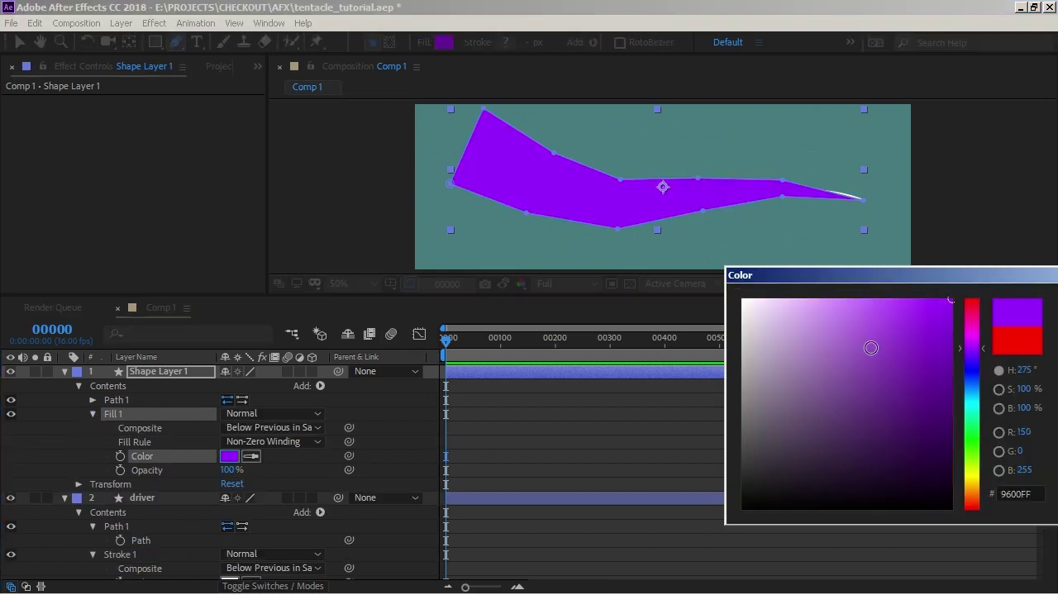
{"action": "left_click_drag", "start_coordinate": [870, 348], "coordinate": [812, 336]}
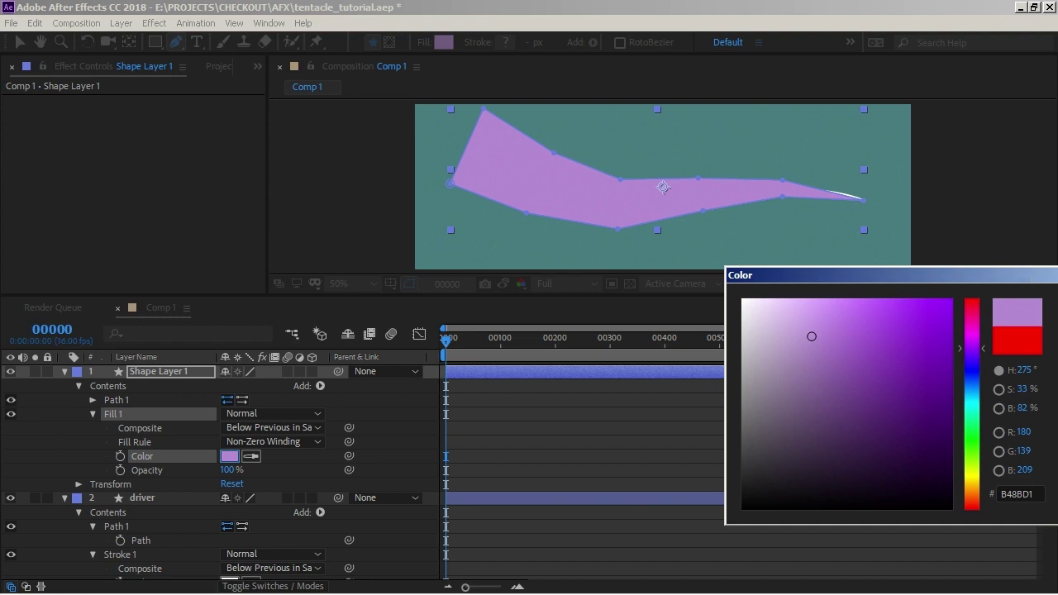
{"action": "key", "text": "Return"}
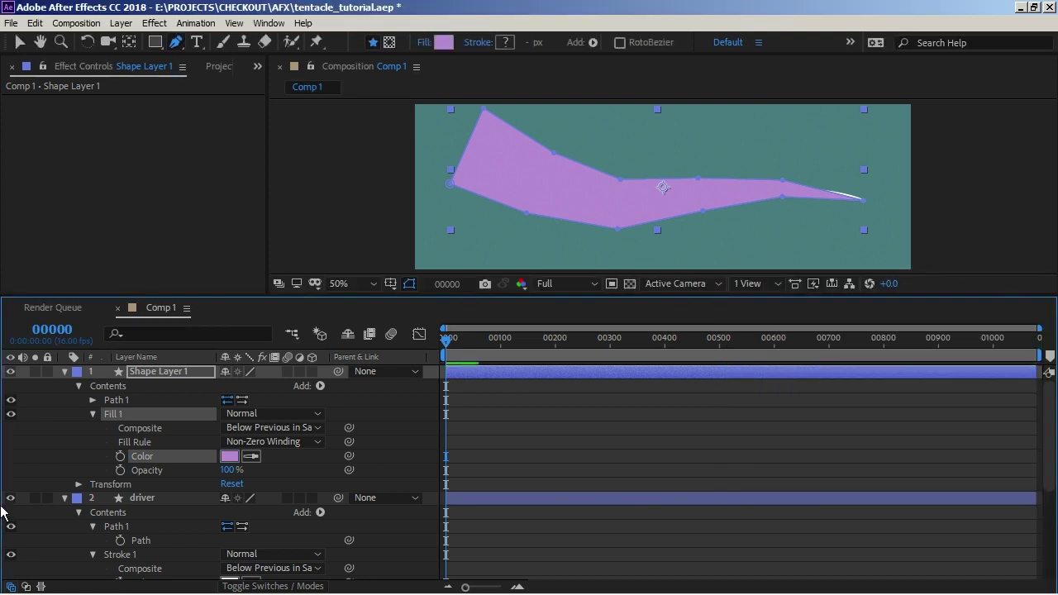
Drag the driver curve's middle vertex into a deeper wave so the tentacle follows
{"action": "left_click", "coordinate": [65, 372]}
{"action": "left_click", "coordinate": [142, 428]}
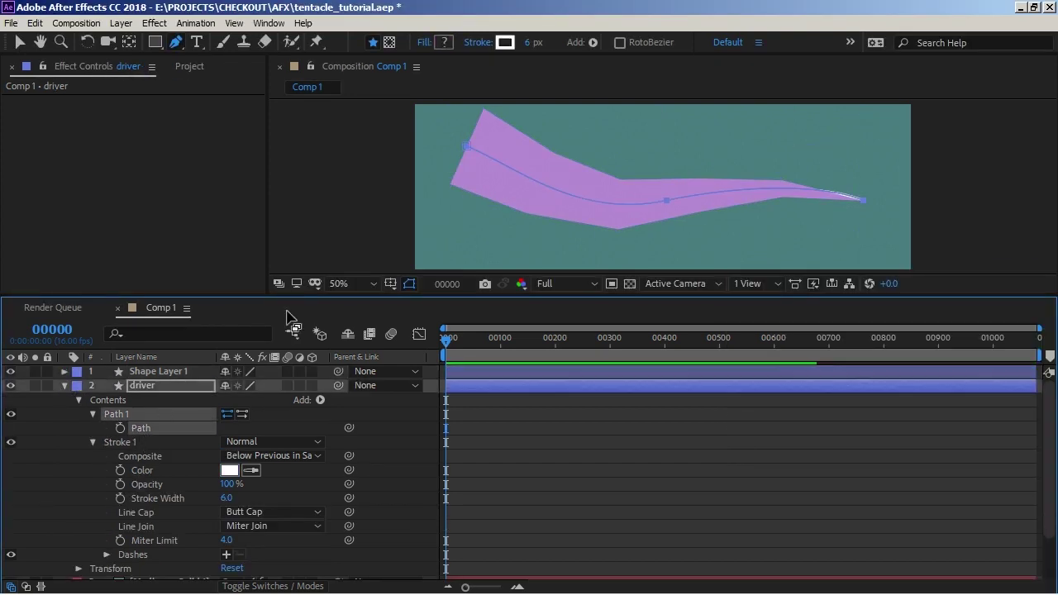
{"action": "key", "text": "v"}
{"action": "left_click", "coordinate": [666, 201]}
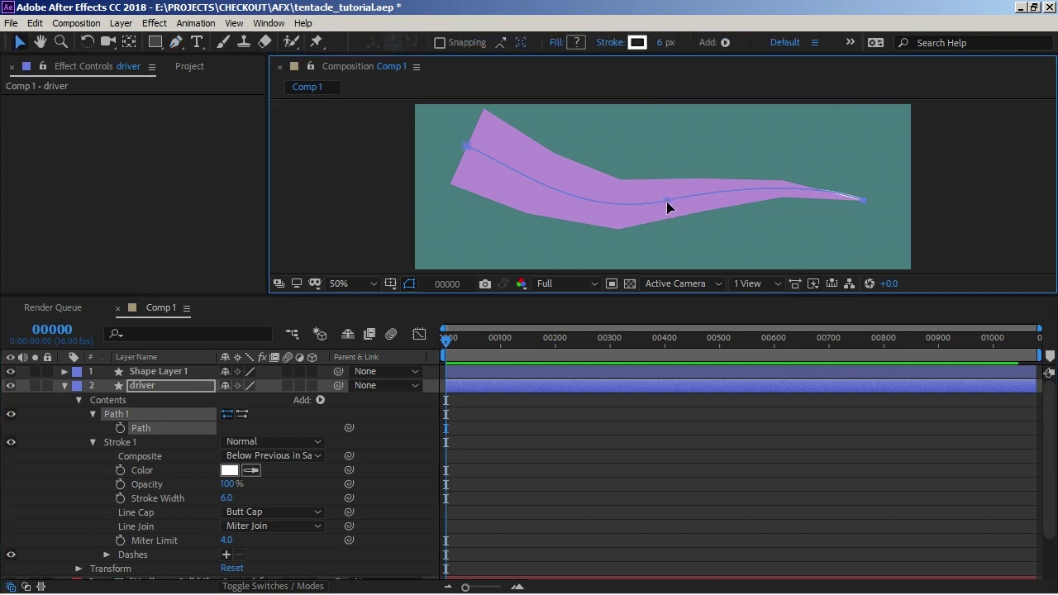
{"action": "left_click_drag", "start_coordinate": [654, 232], "coordinate": [666, 200]}
{"action": "left_click_drag", "start_coordinate": [666, 200], "coordinate": [754, 146]}
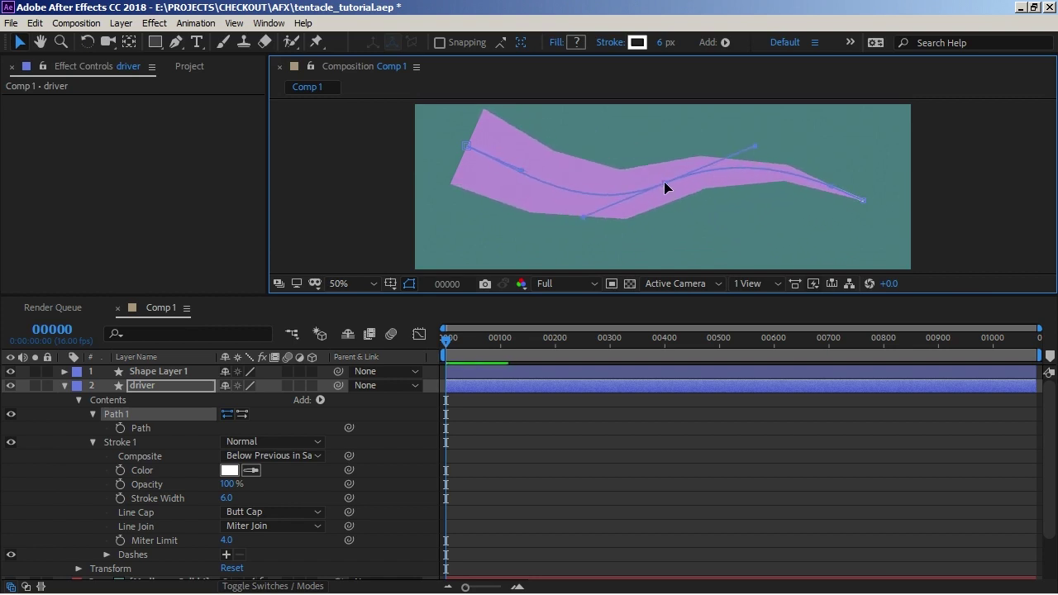
{"action": "mouse_move", "coordinate": [664, 182]}
{"action": "left_mouse_down"}
{"action": "mouse_move", "coordinate": [634, 203]}
{"action": "mouse_move", "coordinate": [718, 182]}
{"action": "mouse_move", "coordinate": [627, 176]}
{"action": "mouse_move", "coordinate": [664, 190]}
{"action": "left_mouse_up"}
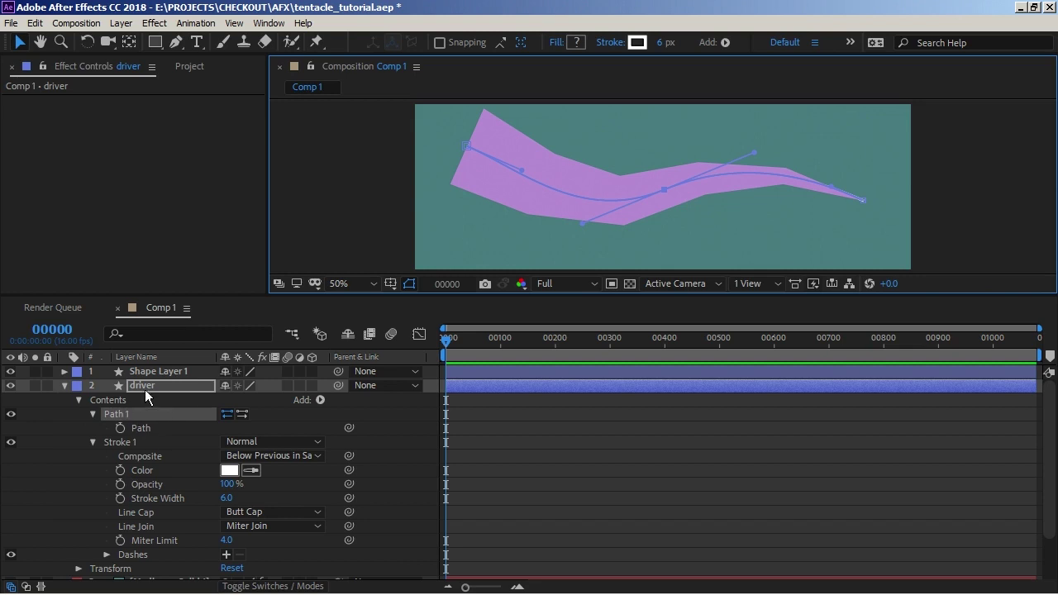
Add Round Corners to Shape Layer 1 and raise its Radius to 116
{"action": "left_click", "coordinate": [165, 372]}
{"action": "left_click", "coordinate": [65, 371]}
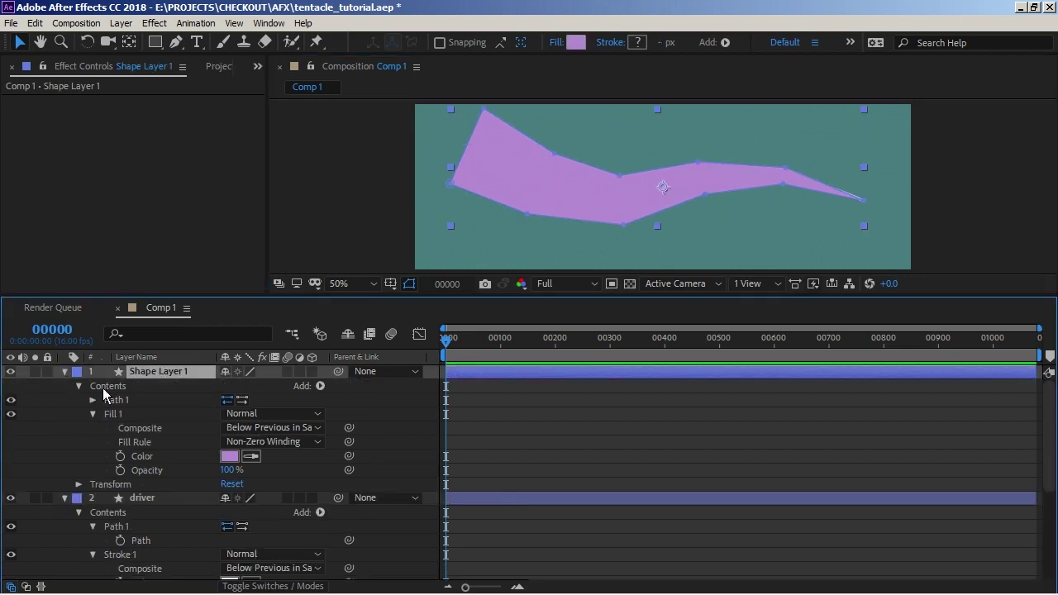
{"action": "left_click", "coordinate": [92, 413]}
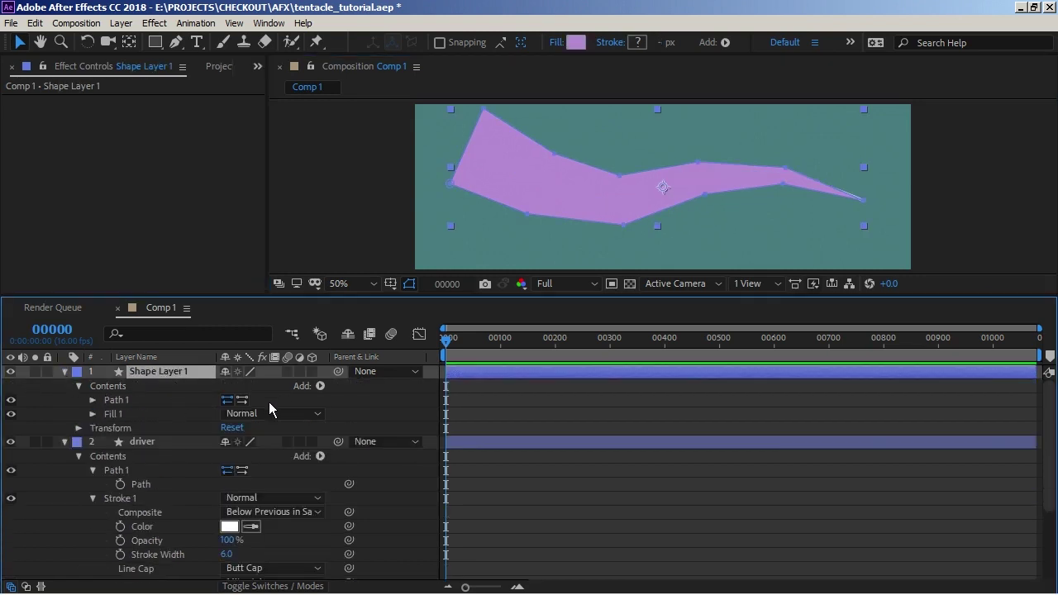
{"action": "left_click", "coordinate": [320, 386]}
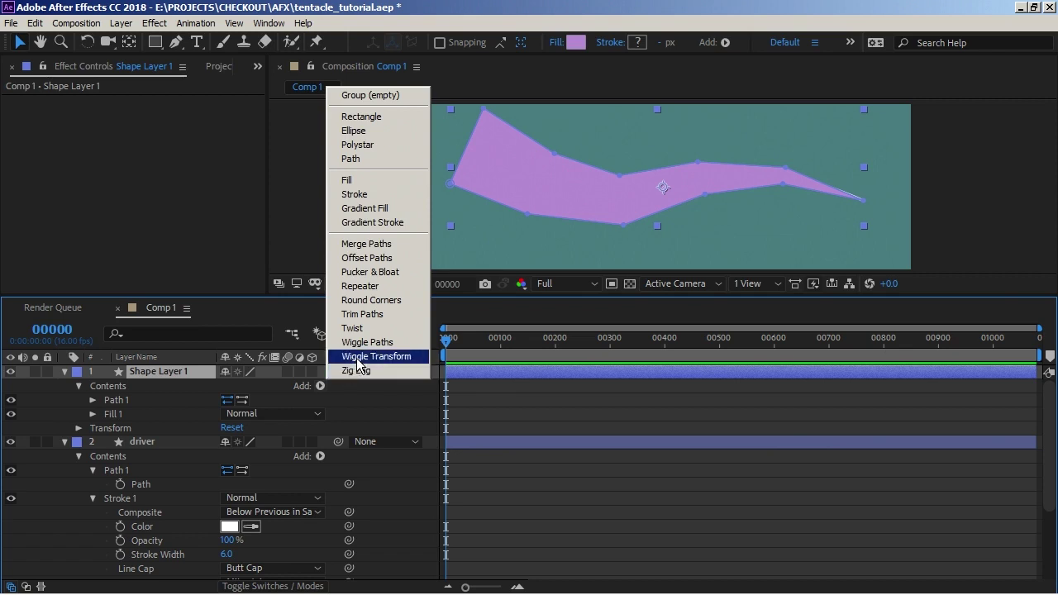
{"action": "left_click", "coordinate": [382, 301]}
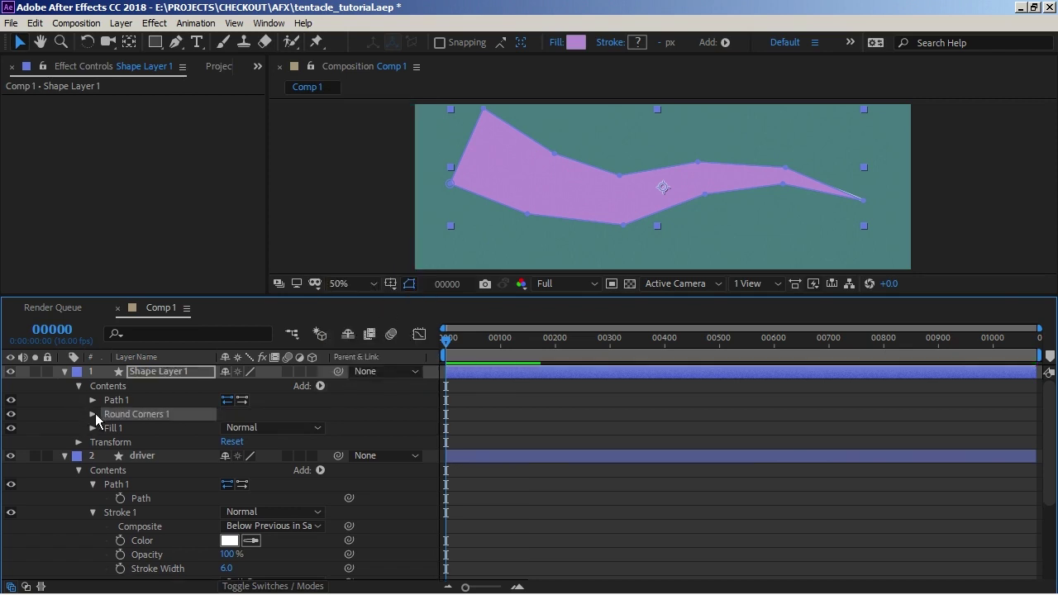
{"action": "left_click", "coordinate": [93, 414]}
{"action": "left_click_drag", "start_coordinate": [234, 430], "coordinate": [303, 420]}
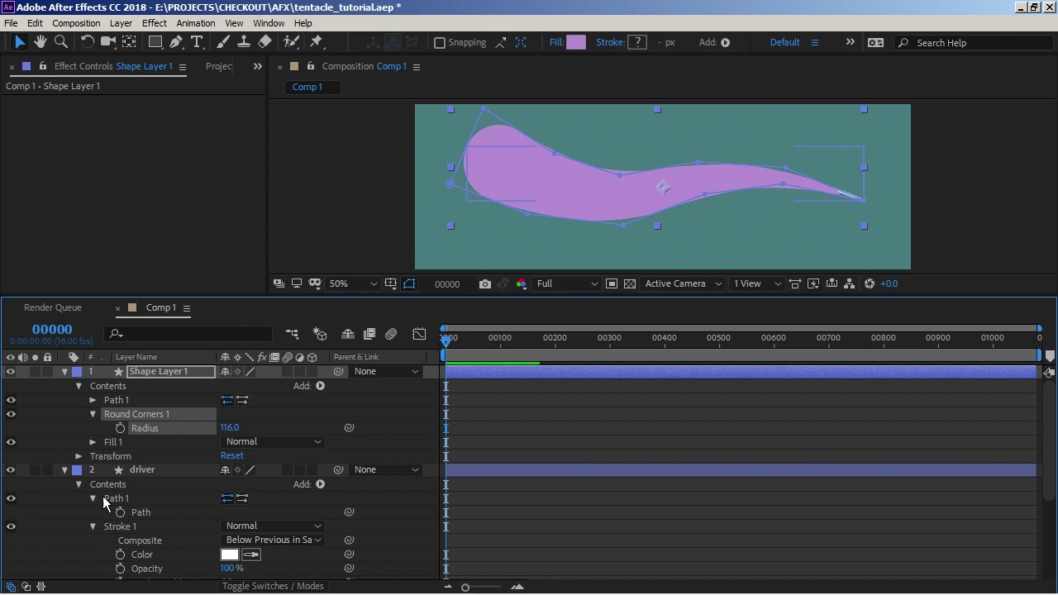
Drag the driver path's middle and end vertices and their handles to bend the tentacle
{"action": "left_click", "coordinate": [136, 513]}
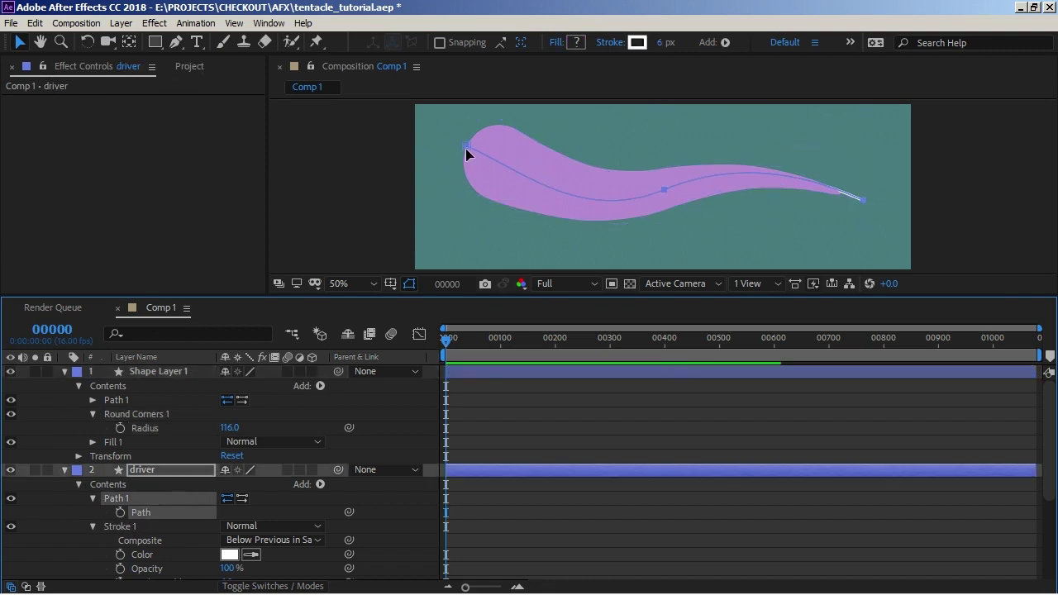
{"action": "left_click", "coordinate": [488, 132]}
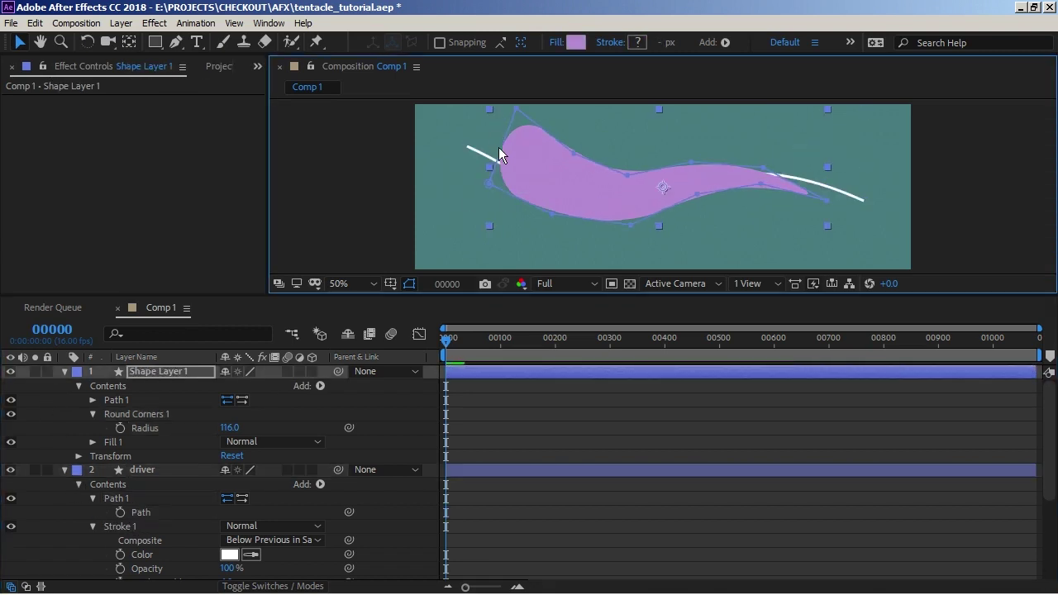
{"action": "left_click", "coordinate": [136, 511]}
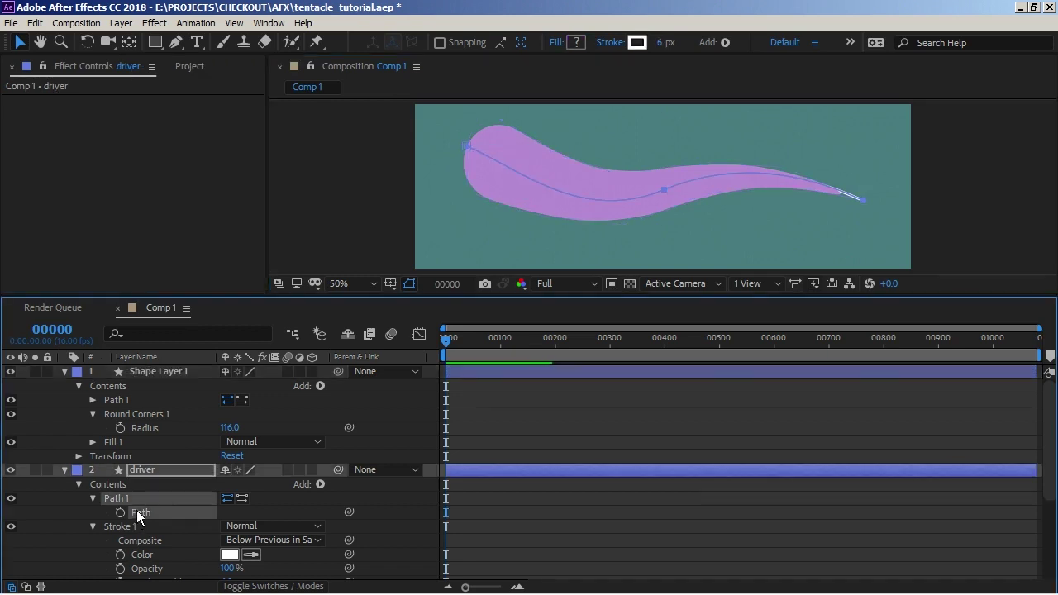
{"action": "left_click", "coordinate": [662, 190]}
{"action": "mouse_move", "coordinate": [652, 250]}
{"action": "left_mouse_down"}
{"action": "mouse_move", "coordinate": [687, 171]}
{"action": "mouse_move", "coordinate": [669, 243]}
{"action": "mouse_move", "coordinate": [667, 171]}
{"action": "left_mouse_up"}
{"action": "left_click_drag", "start_coordinate": [750, 139], "coordinate": [745, 212]}
{"action": "left_click_drag", "start_coordinate": [865, 208], "coordinate": [819, 243]}
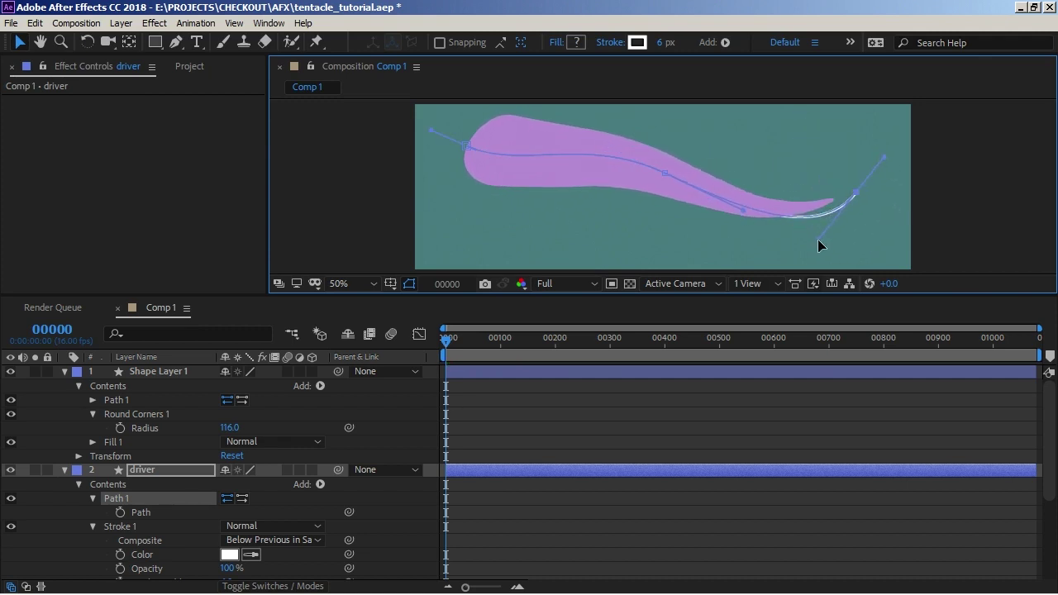
{"action": "left_click_drag", "start_coordinate": [668, 174], "coordinate": [736, 174]}
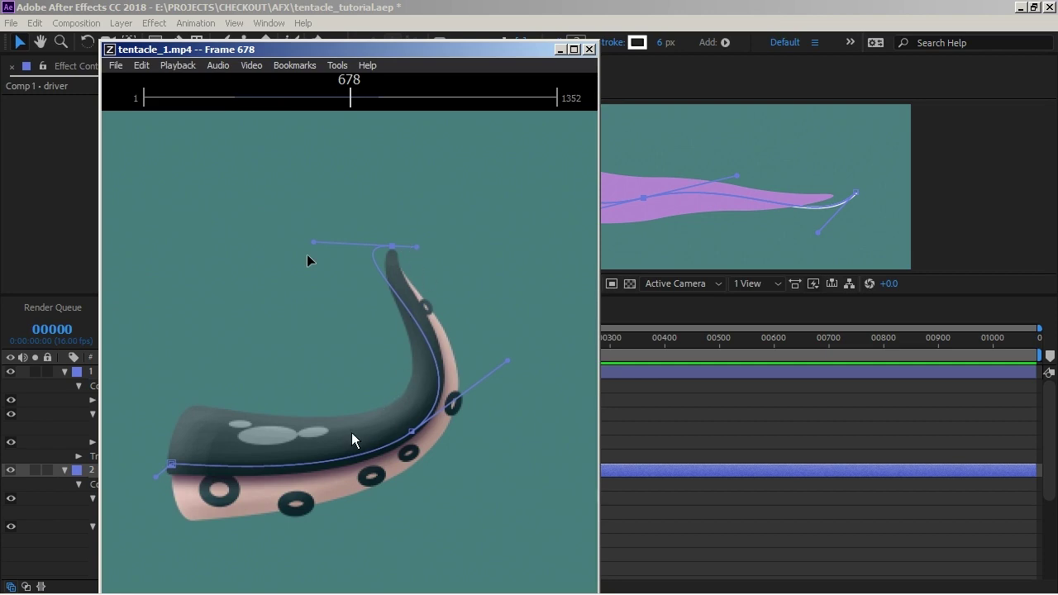
Drag the tentacle_1.mp4 reference player window aside
{"action": "mouse_move", "coordinate": [402, 60]}
{"action": "left_mouse_down"}
{"action": "mouse_move", "coordinate": [800, 64]}
{"action": "mouse_move", "coordinate": [374, 66]}
{"action": "mouse_move", "coordinate": [394, 72]}
{"action": "left_mouse_up"}
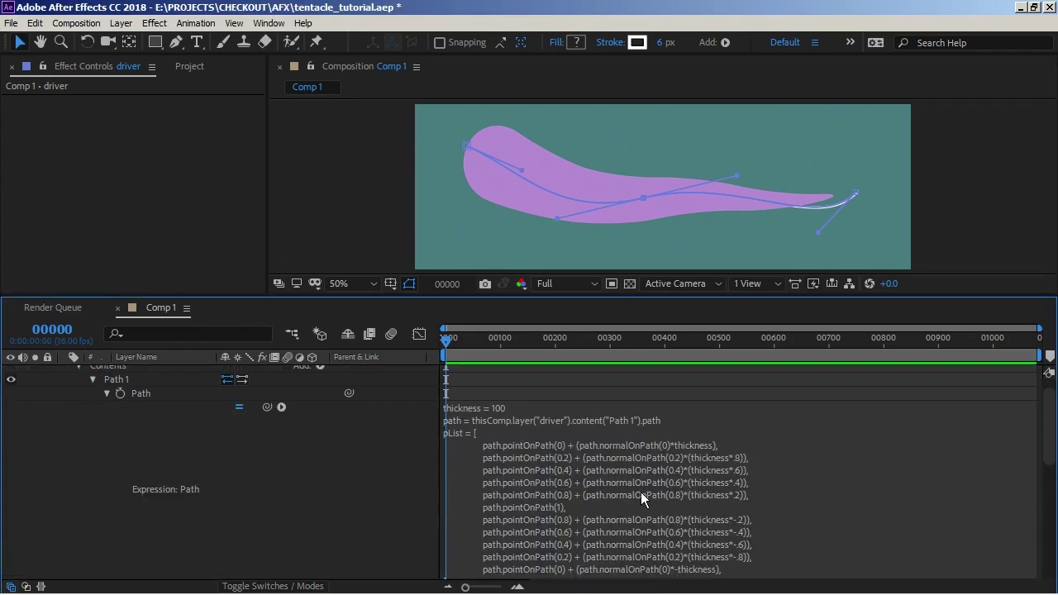
Review the Path expression's pointOnPath lines, then switch to the tentacle_1.mp4 reference video
{"action": "left_click", "coordinate": [640, 496]}
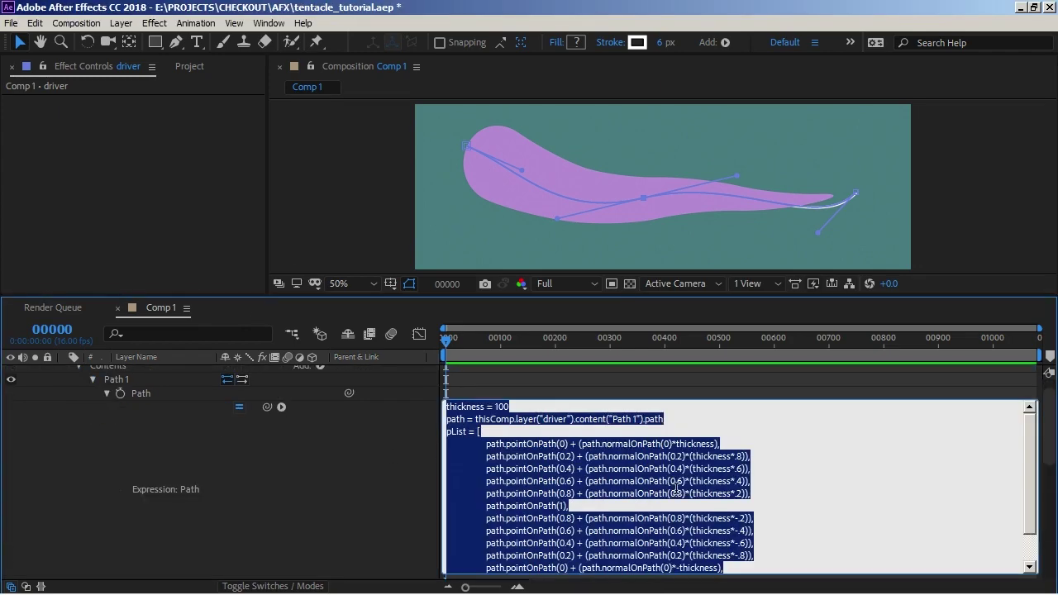
{"action": "left_click", "coordinate": [761, 467]}
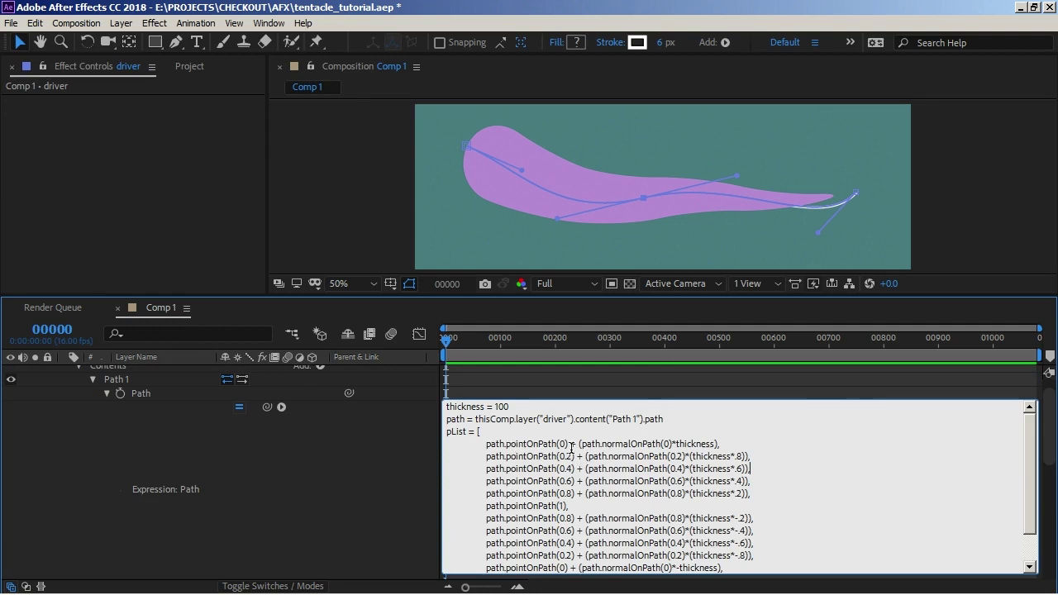
{"action": "left_click_drag", "start_coordinate": [485, 444], "coordinate": [746, 498]}
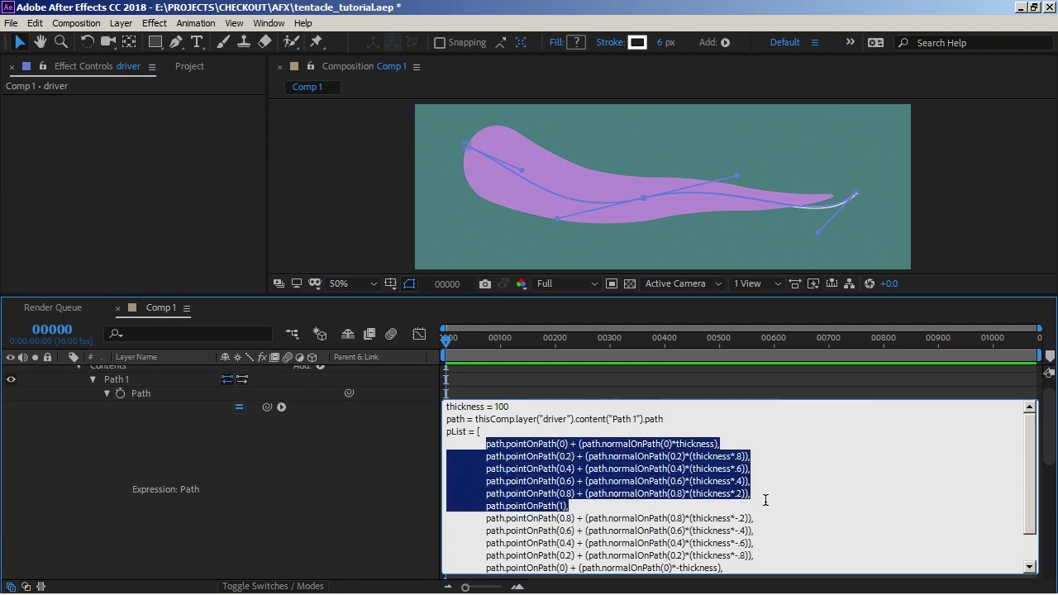
{"action": "left_click", "coordinate": [715, 519]}
{"action": "scroll", "coordinate": [547, 519], "scroll_direction": "down", "scroll_amount": 1}
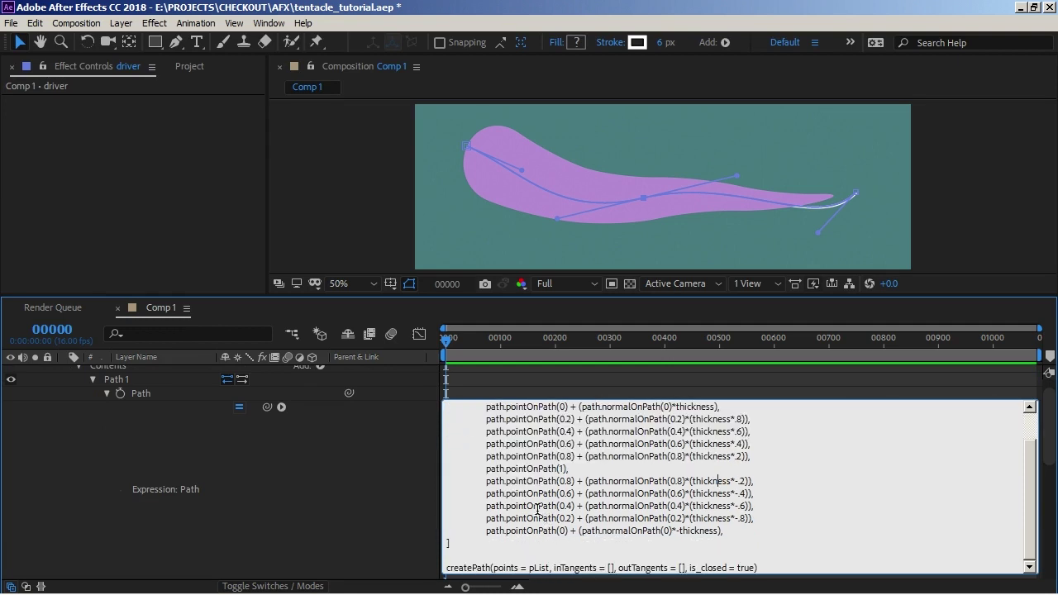
{"action": "triple_click", "coordinate": [489, 482]}
{"action": "left_click", "coordinate": [497, 482]}
{"action": "key", "text": "alt+Tab"}
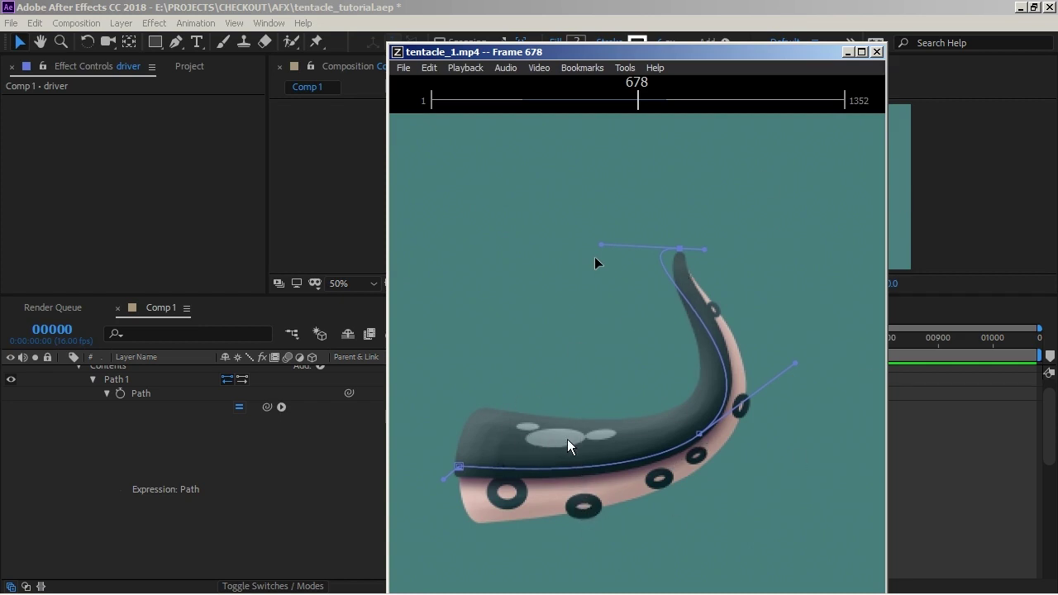
Minimize the reference player and reshape the driver's first point and middle curve
{"action": "left_click", "coordinate": [847, 53]}
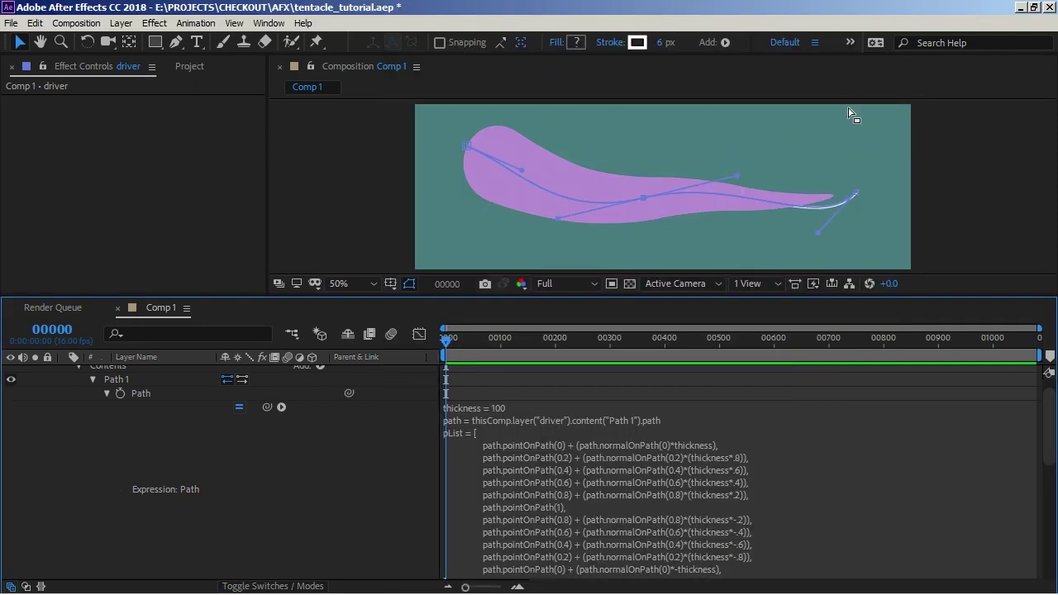
{"action": "left_click_drag", "start_coordinate": [642, 198], "coordinate": [654, 208]}
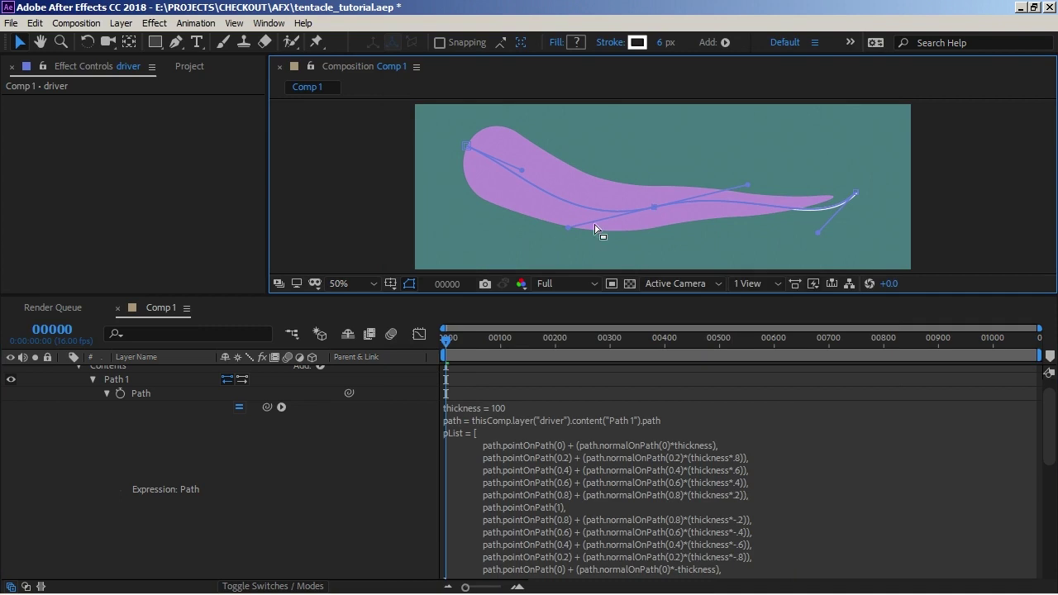
{"action": "left_click_drag", "start_coordinate": [568, 228], "coordinate": [581, 167]}
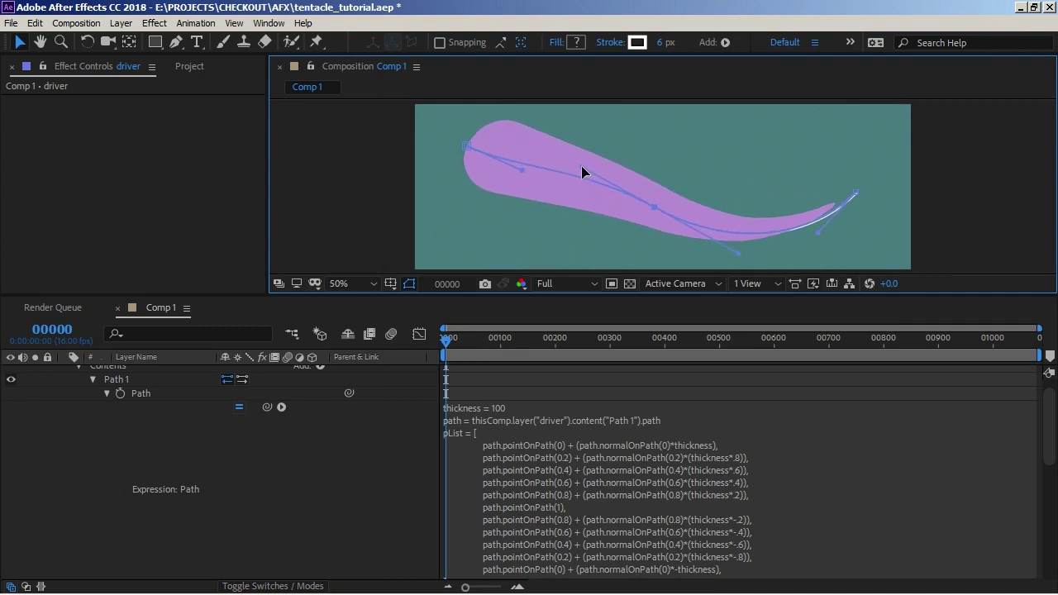
{"action": "left_click_drag", "start_coordinate": [468, 147], "coordinate": [453, 187]}
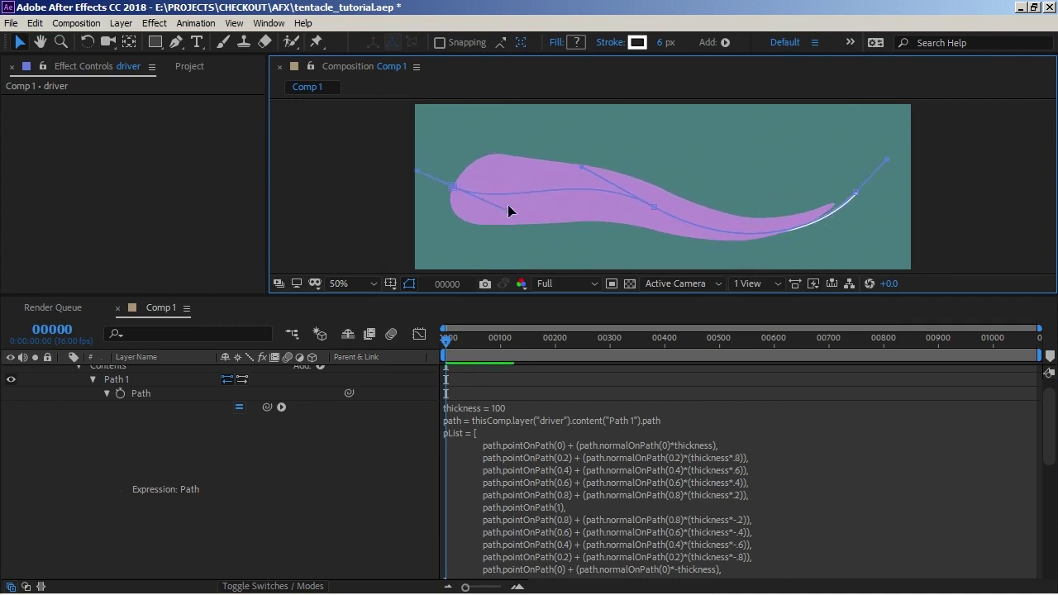
{"action": "left_click_drag", "start_coordinate": [507, 207], "coordinate": [547, 142]}
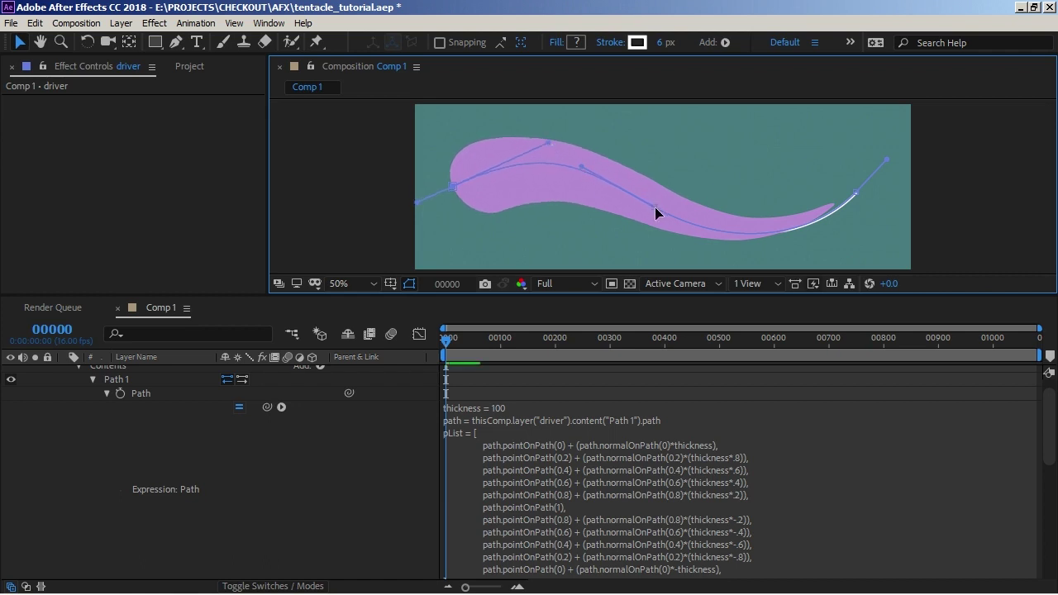
Reposition the middle point and pull the tail end's handle down to curl the tip
{"action": "left_click_drag", "start_coordinate": [653, 207], "coordinate": [704, 189]}
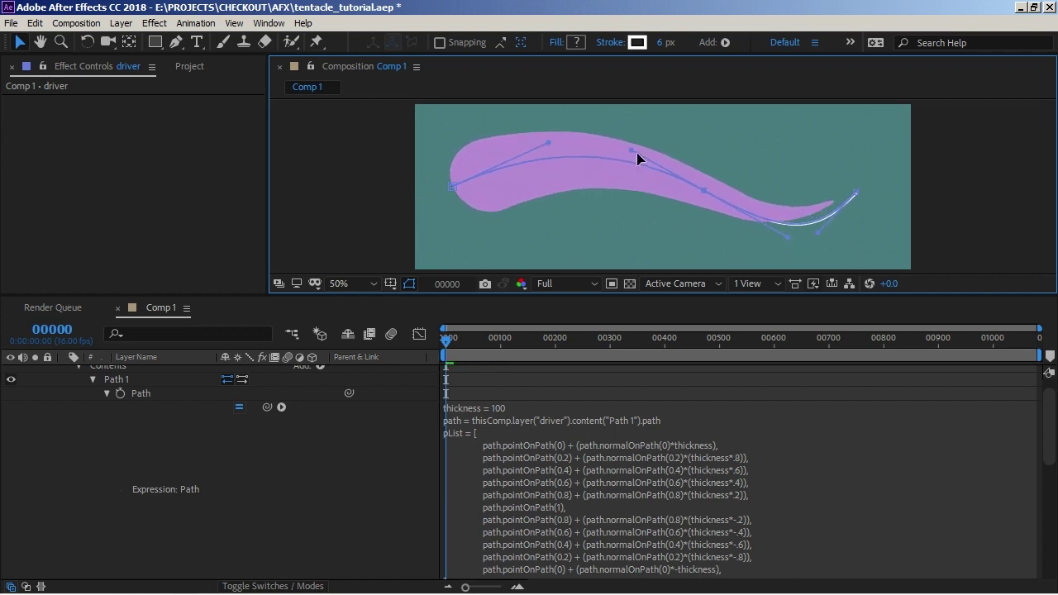
{"action": "left_click_drag", "start_coordinate": [637, 152], "coordinate": [666, 161]}
{"action": "left_click_drag", "start_coordinate": [774, 254], "coordinate": [744, 224]}
{"action": "mouse_move", "coordinate": [704, 191]}
{"action": "left_mouse_down"}
{"action": "mouse_move", "coordinate": [714, 172]}
{"action": "mouse_move", "coordinate": [707, 184]}
{"action": "left_mouse_up"}
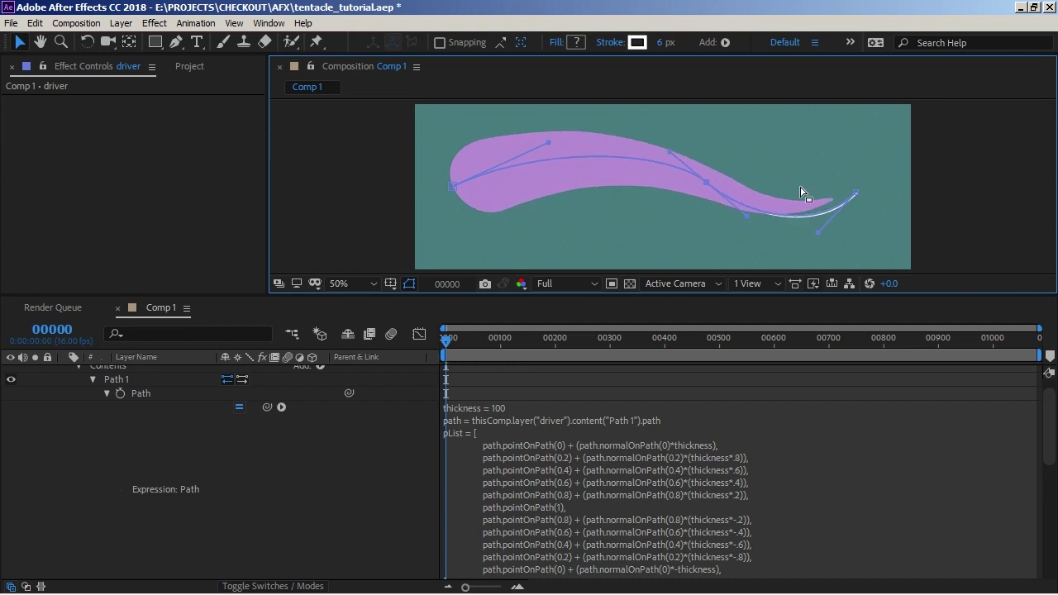
{"action": "mouse_move", "coordinate": [855, 193]}
{"action": "left_mouse_down"}
{"action": "mouse_move", "coordinate": [831, 183]}
{"action": "mouse_move", "coordinate": [851, 175]}
{"action": "left_mouse_up"}
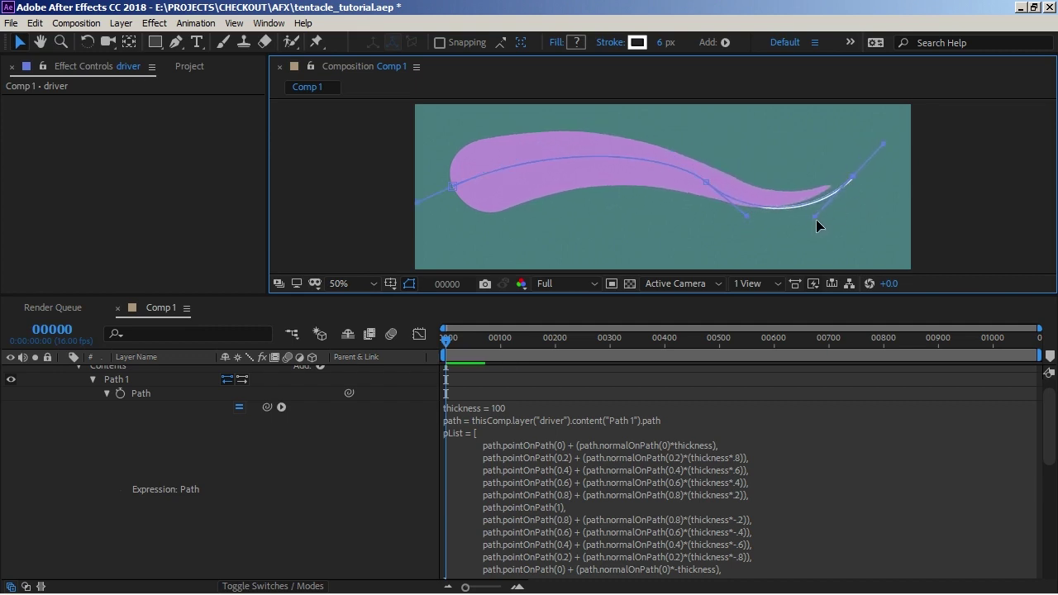
{"action": "left_click_drag", "start_coordinate": [815, 218], "coordinate": [790, 257]}
{"action": "mouse_move", "coordinate": [706, 182]}
{"action": "left_mouse_down"}
{"action": "mouse_move", "coordinate": [638, 208]}
{"action": "mouse_move", "coordinate": [700, 176]}
{"action": "left_mouse_up"}
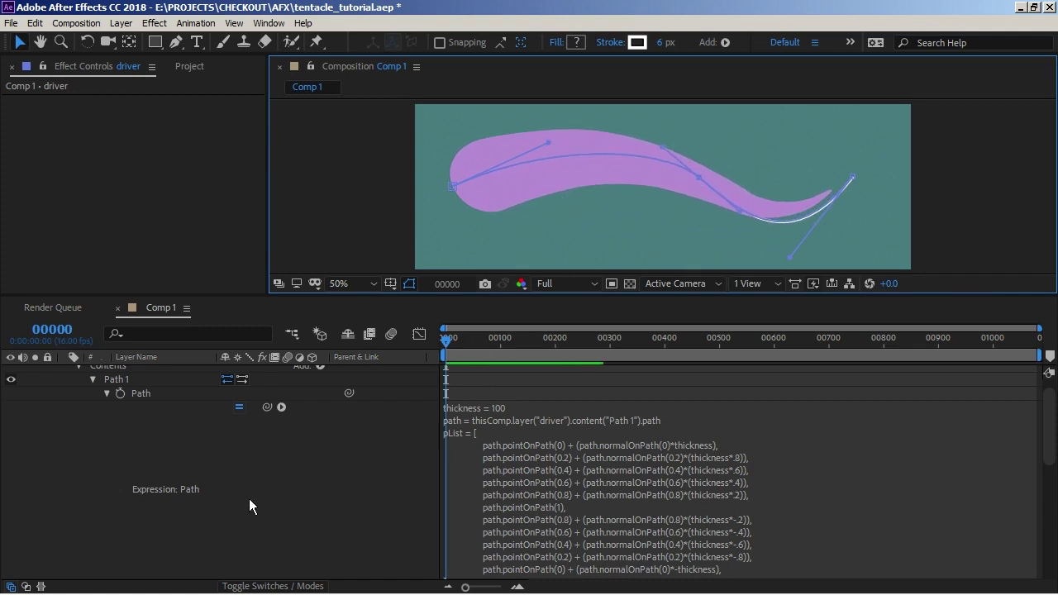
Place the caret at the 0.6 line of the Path expression
{"action": "left_click", "coordinate": [361, 471]}
{"action": "left_click", "coordinate": [861, 489]}
{"action": "left_click", "coordinate": [808, 483]}
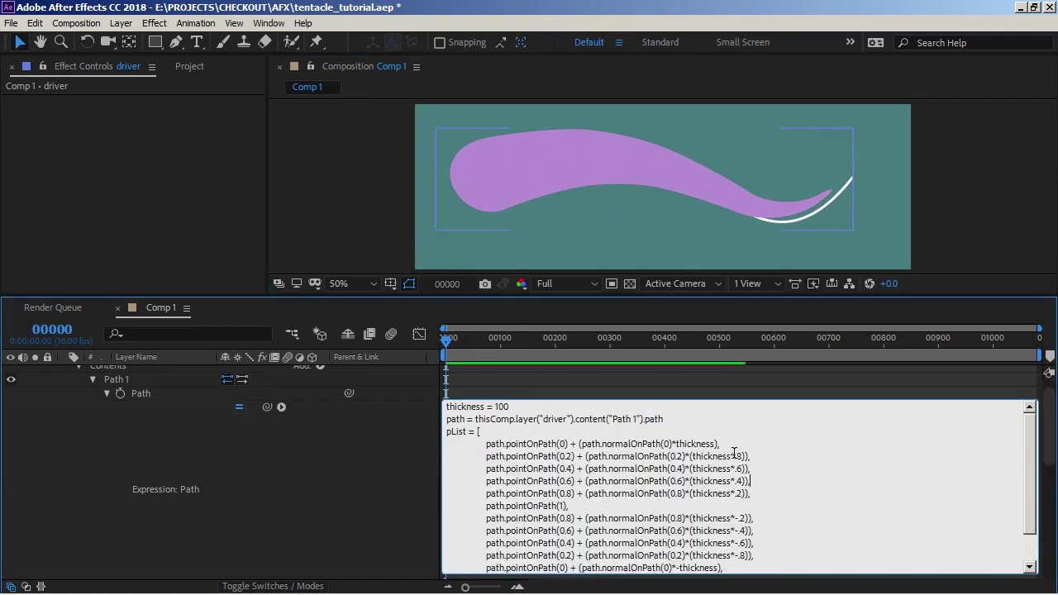